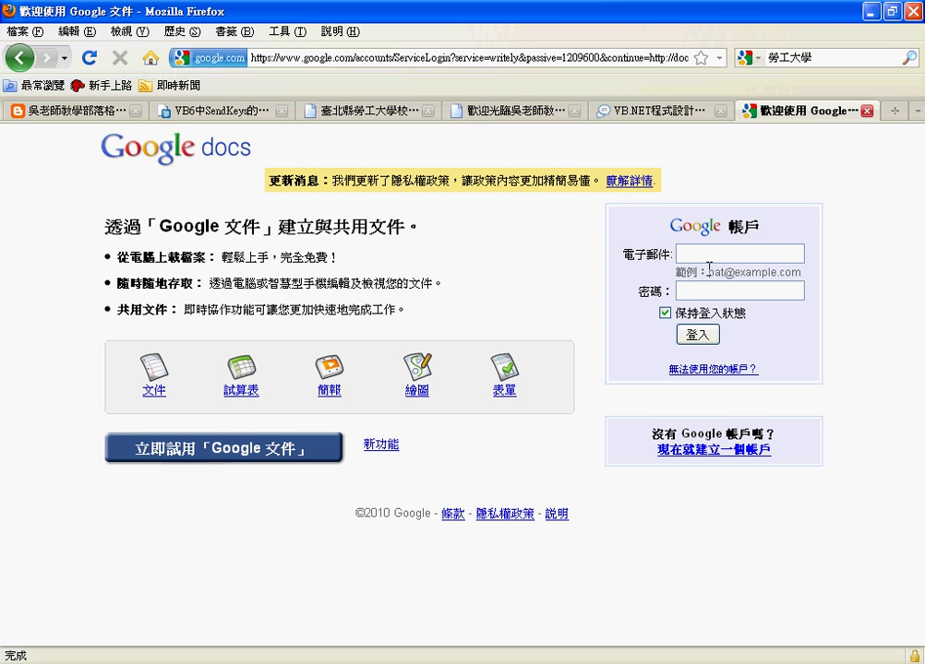
Enter the account name and password, then re-enter the password after the wrong-credentials error
key("Tab")
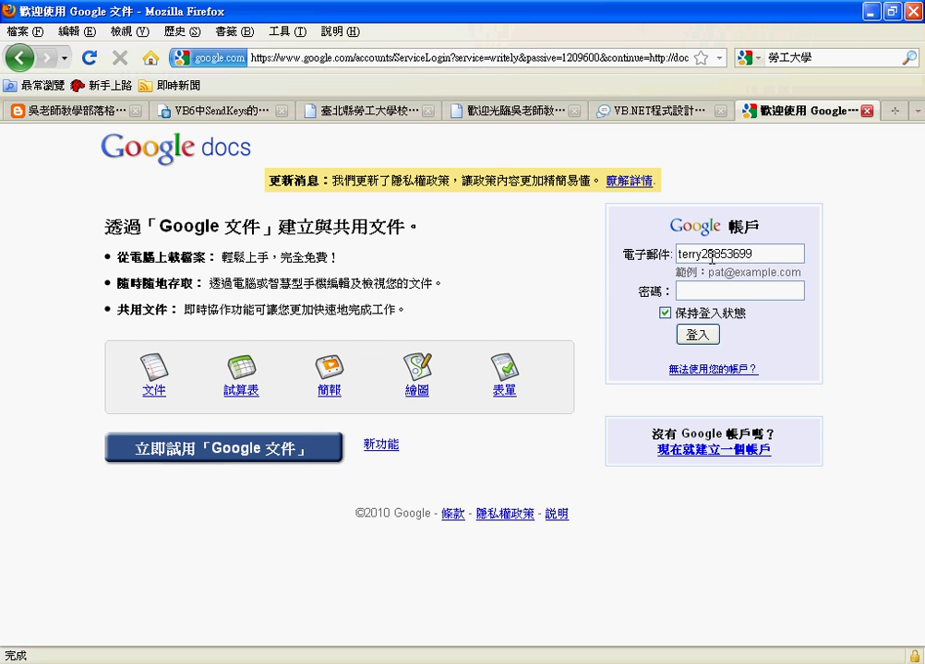
type("********")
key("Return")
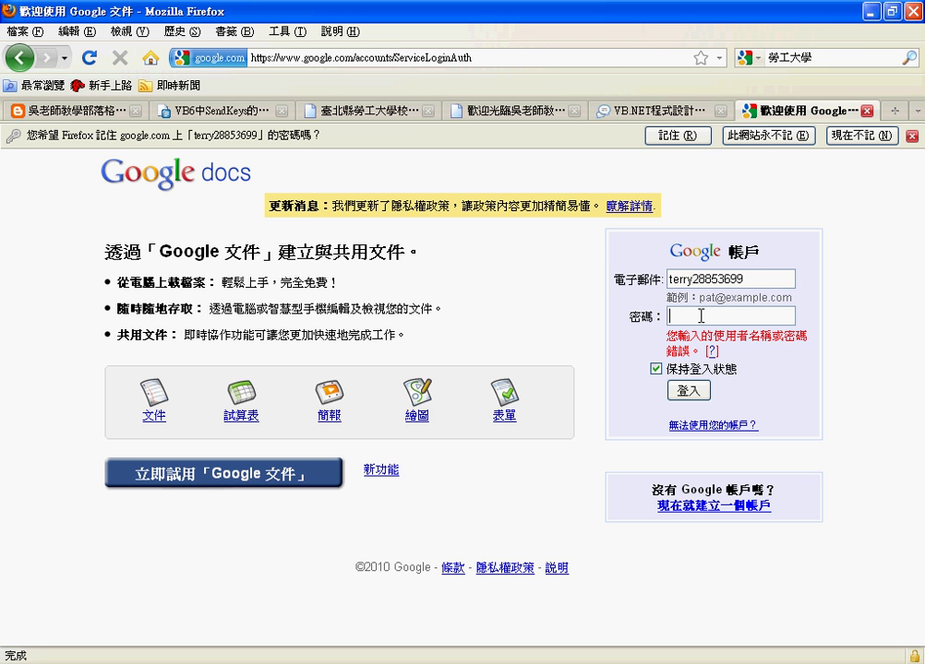
type("******")
Sign in and create a new blank form from the document list's 新增 > 表單 menu
left_click(700, 394)
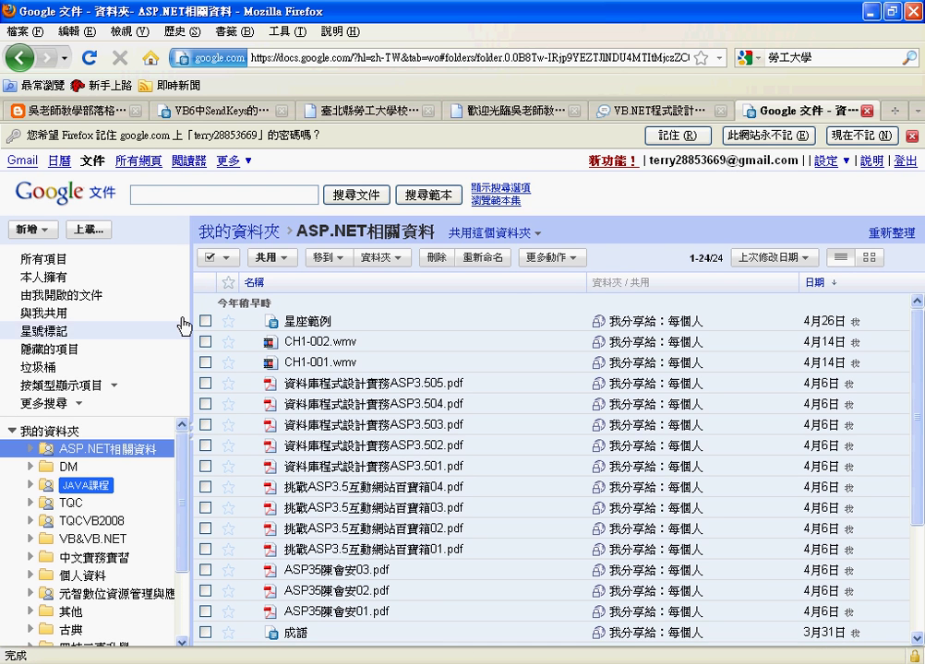
left_click(136, 321)
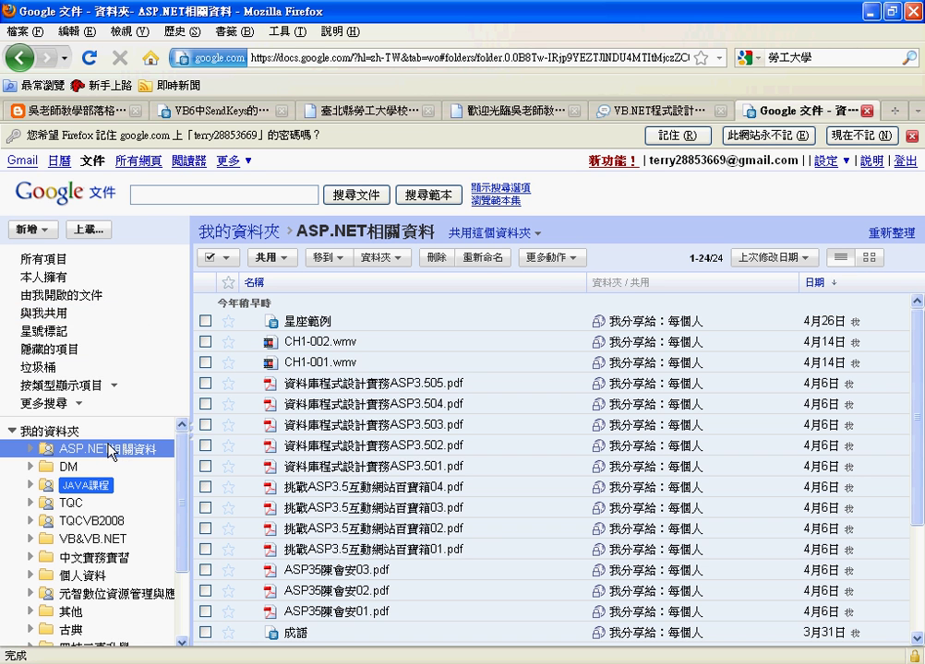
left_click(40, 230)
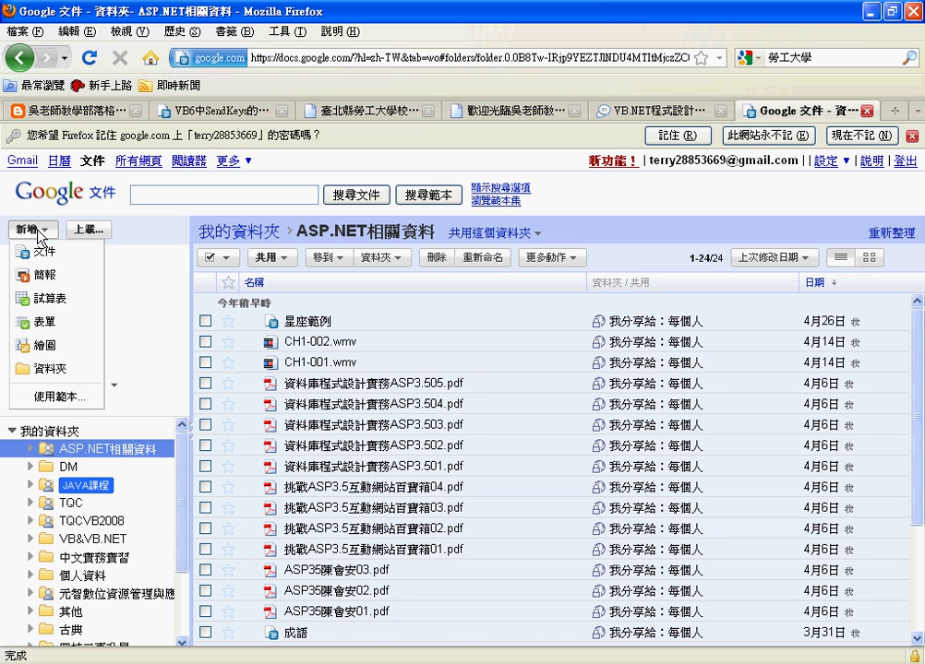
left_click(48, 328)
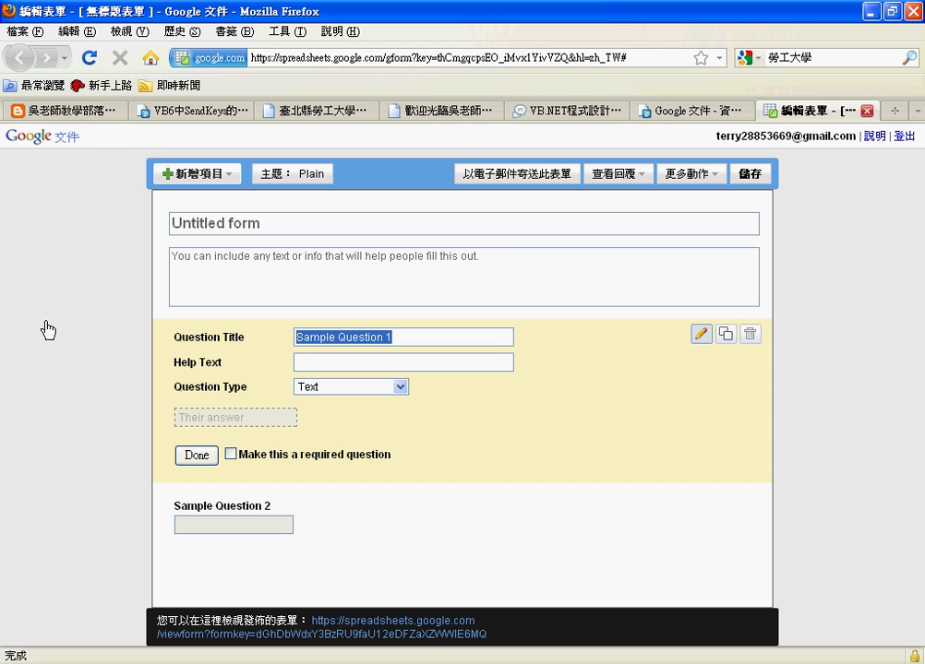
Title the form 'VB同學通訊錄', correcting the mistyped input-method characters
left_click(252, 227)
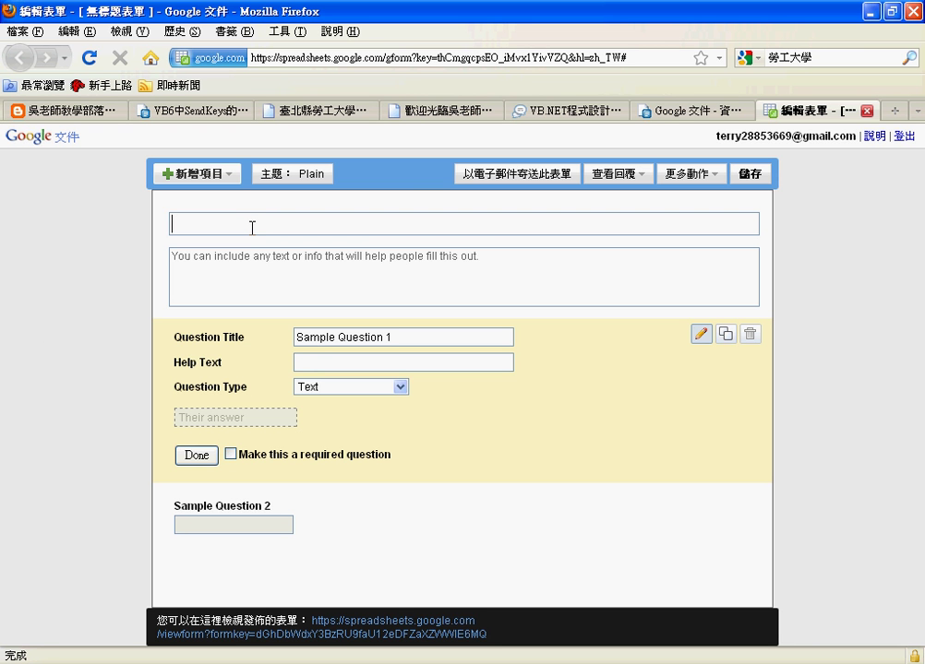
type("ㄊㄨ")
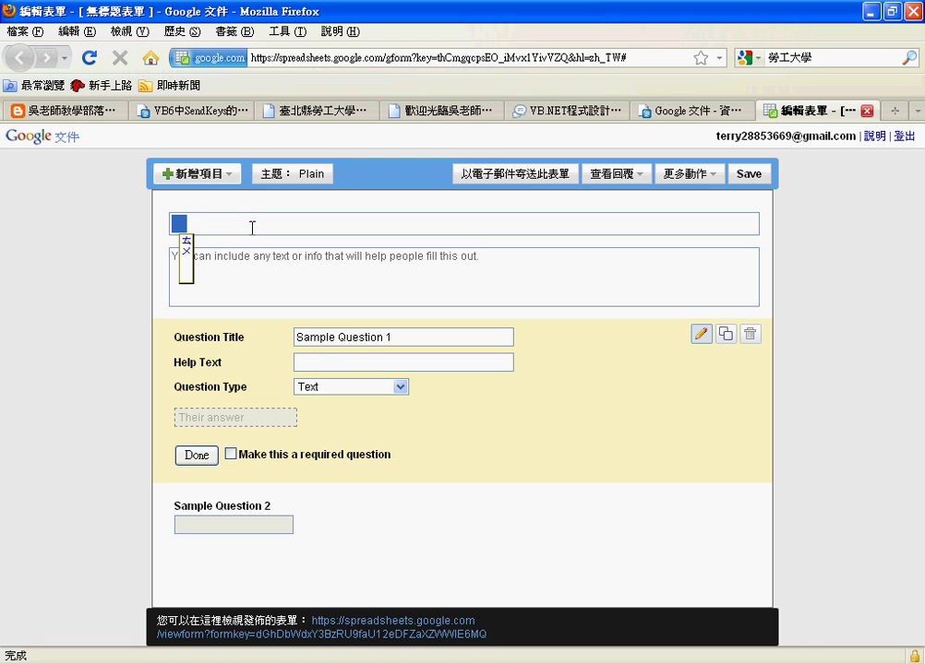
key("Escape")
type("VB")
type("同")
type("學ㄊ")
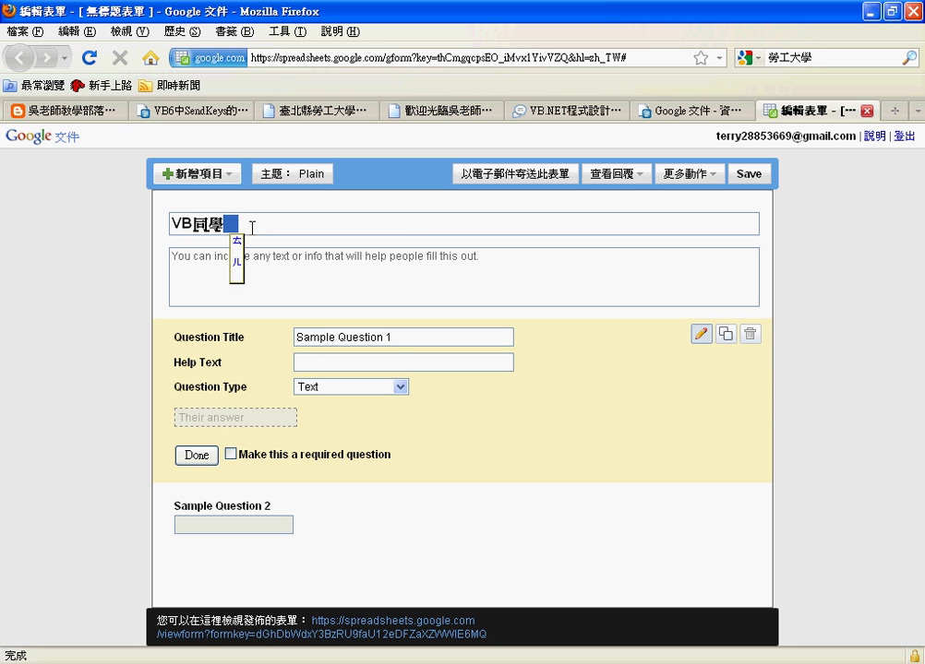
type("錄")
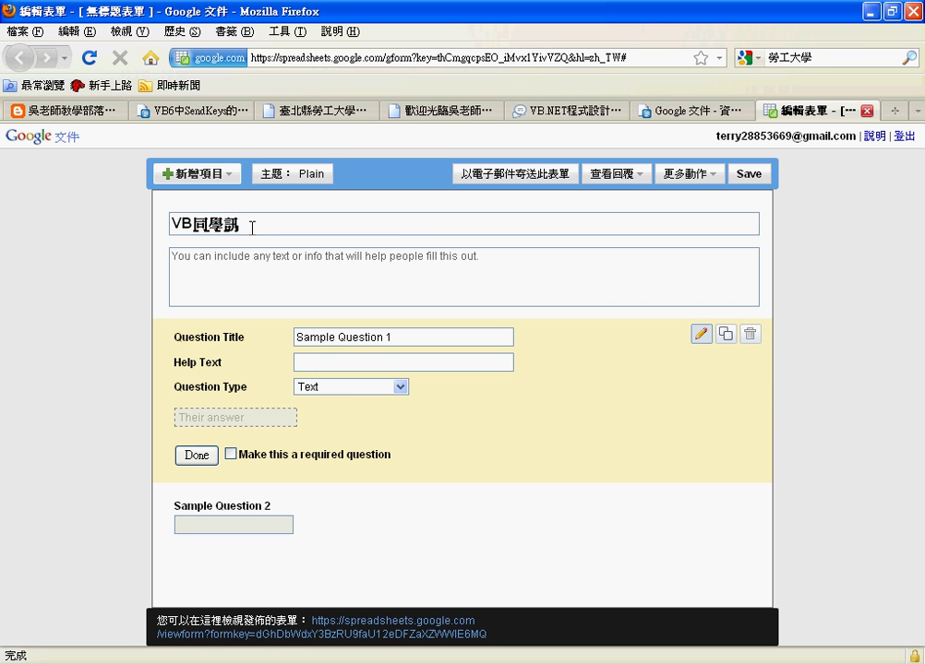
type("路")
key("Down")
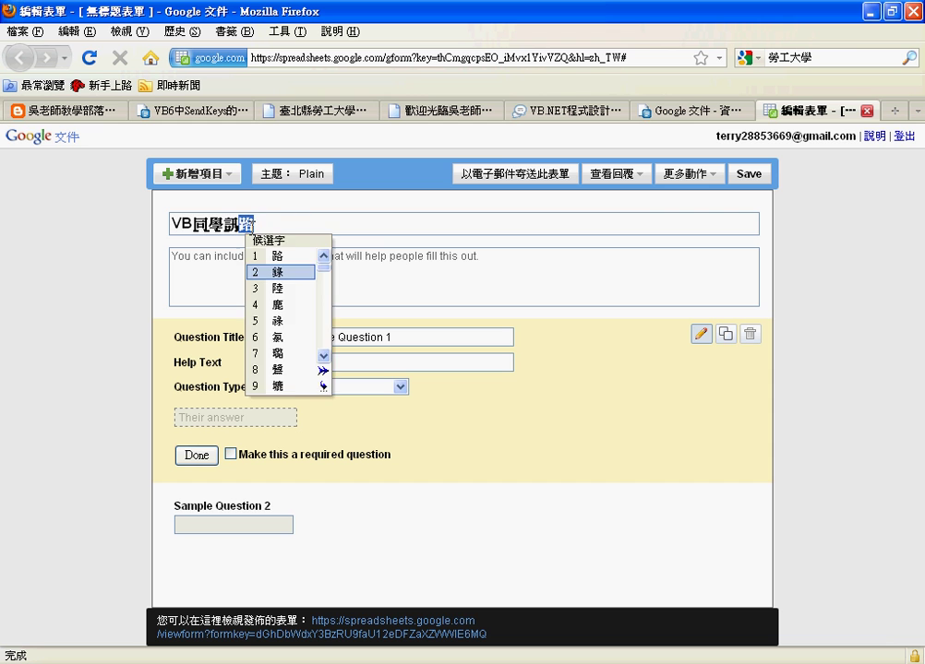
key("Return")
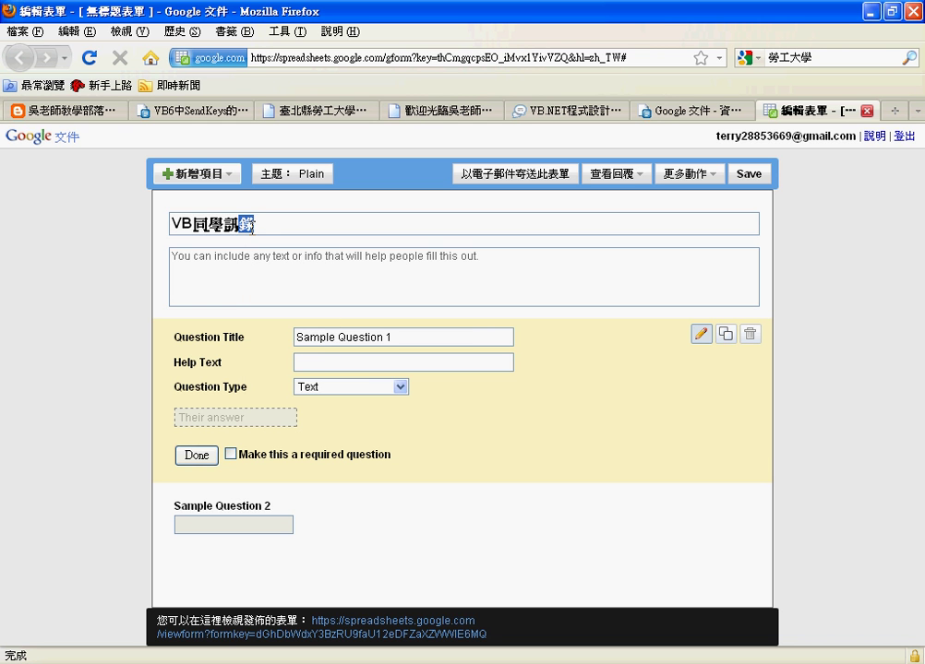
key("Left")
type("通")
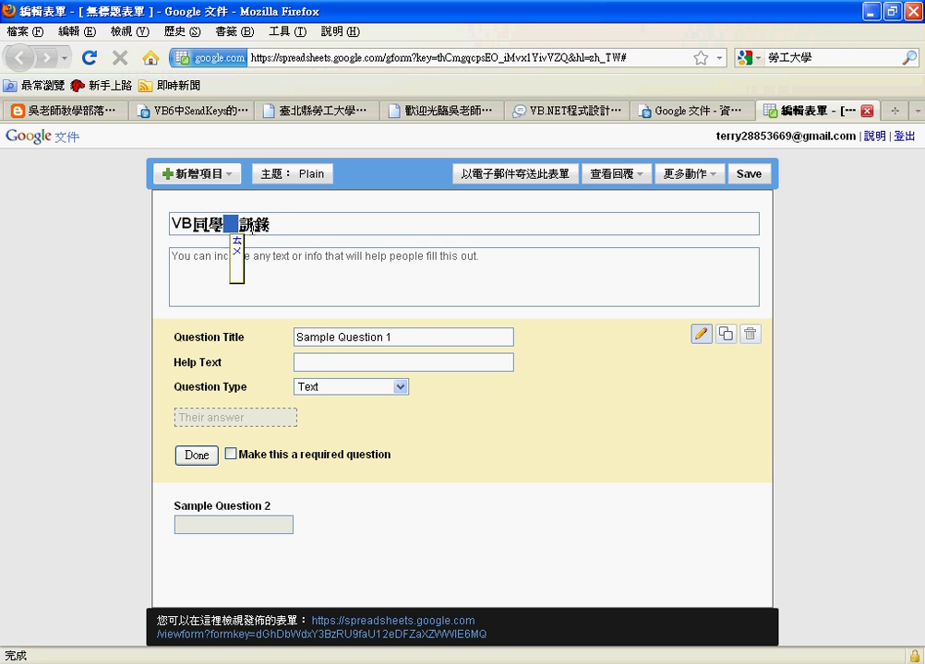
key("Return")
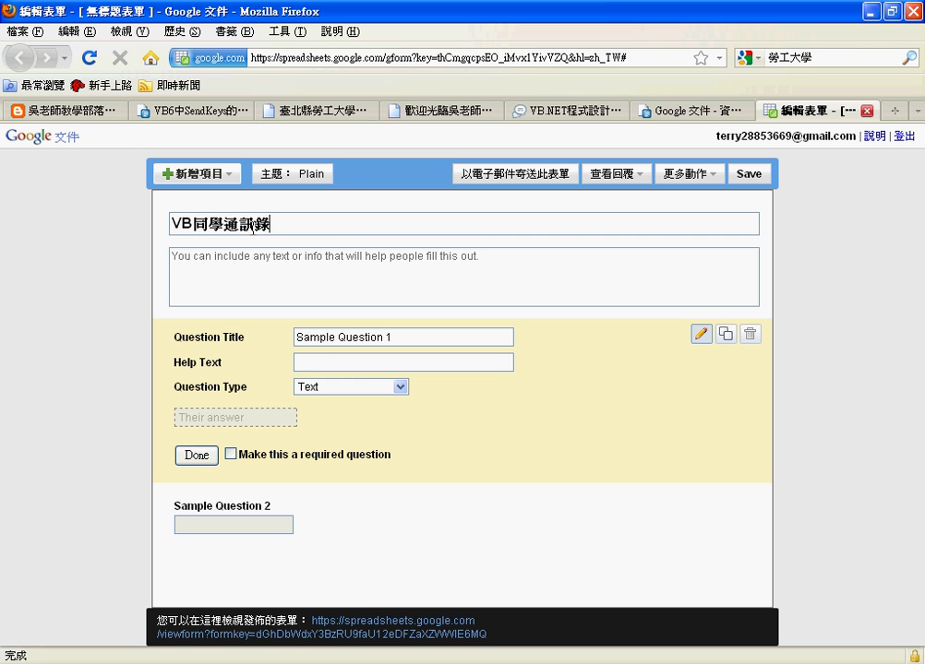
Copy the title into the form description so it also reads VB同學通訊錄
left_click_drag(282, 222, 142, 234)
right_click(223, 226)
left_click(301, 269)
left_click(302, 268)
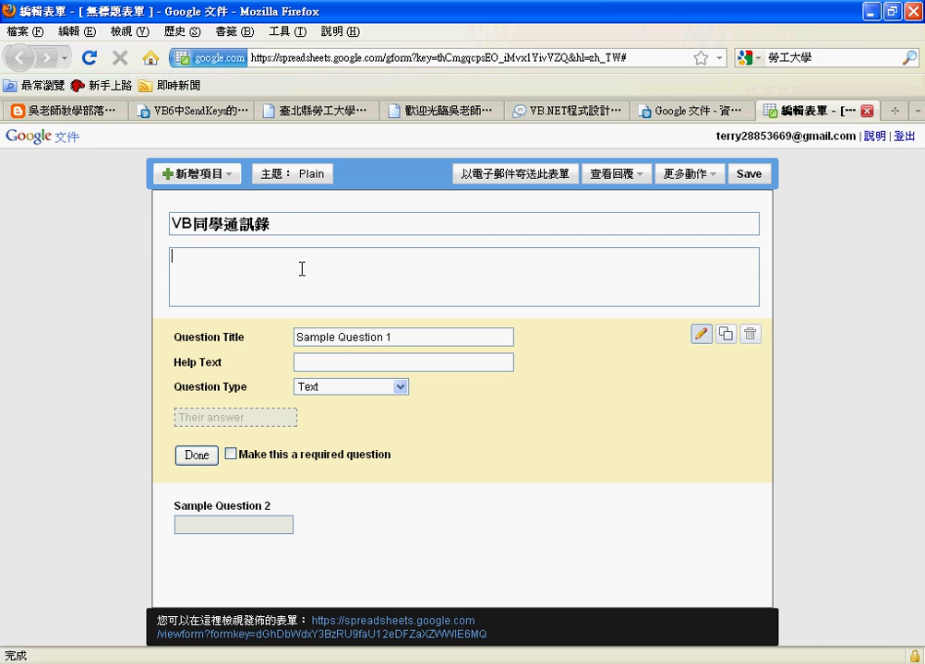
key("ctrl+v")
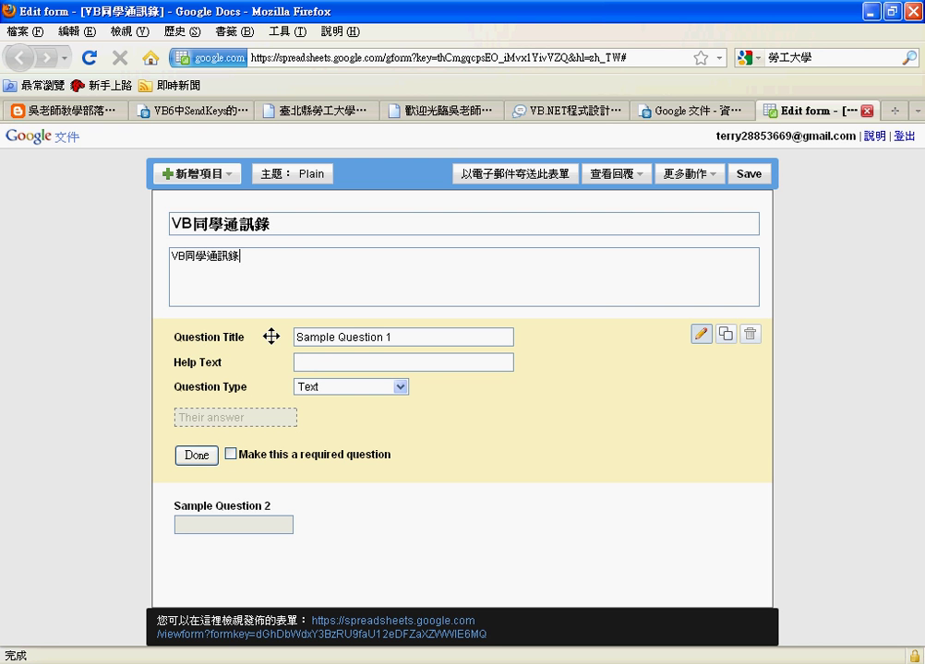
left_click_drag(400, 337, 264, 343)
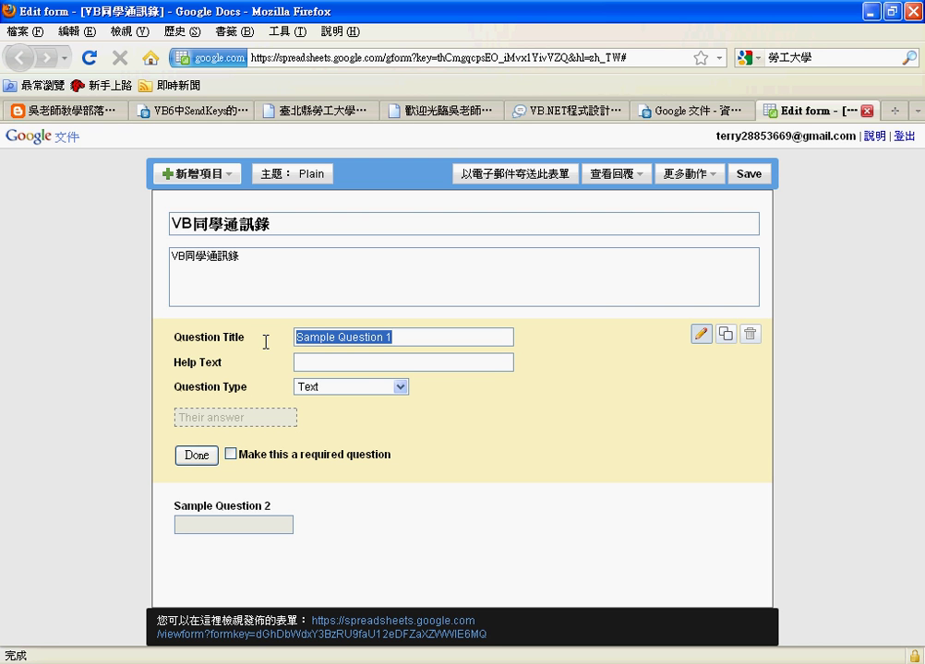
Rename Sample Question 1 to '1.姓名' and make it a required question
type("製明")
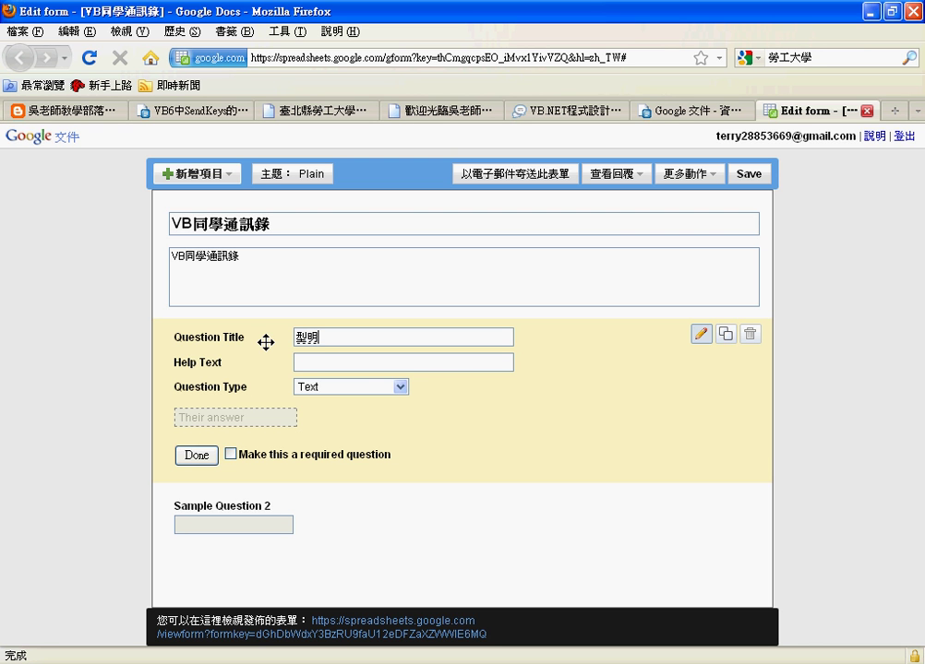
key("BackSpace")
key("BackSpace")
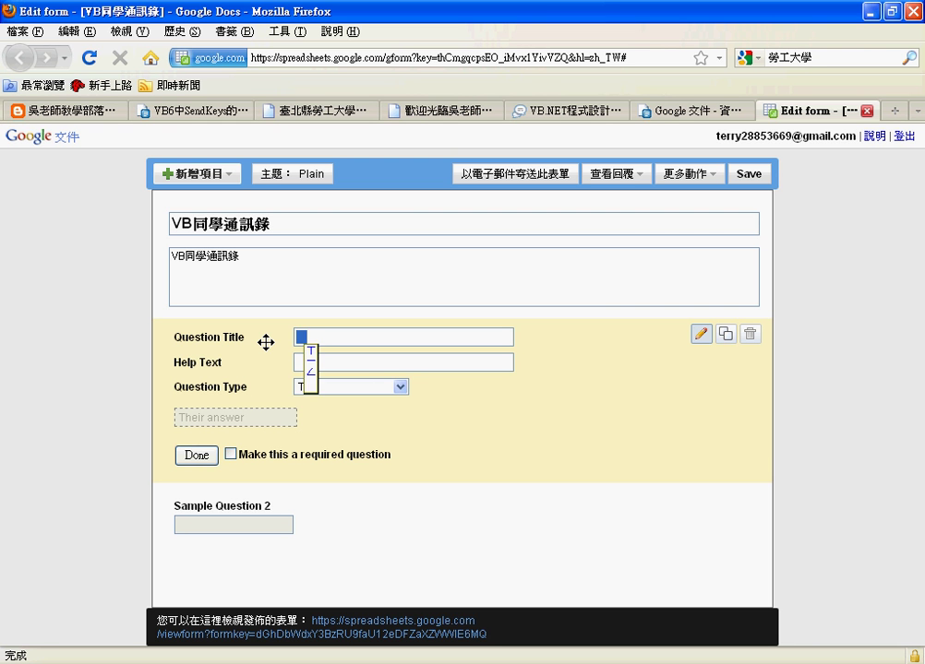
type("姓名")
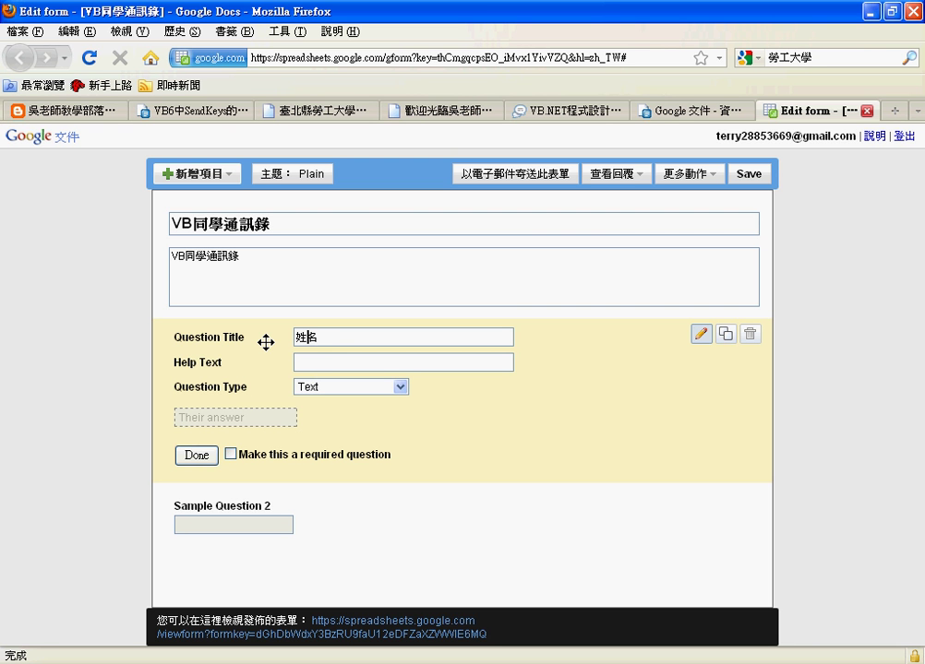
key("Left")
type("1.")
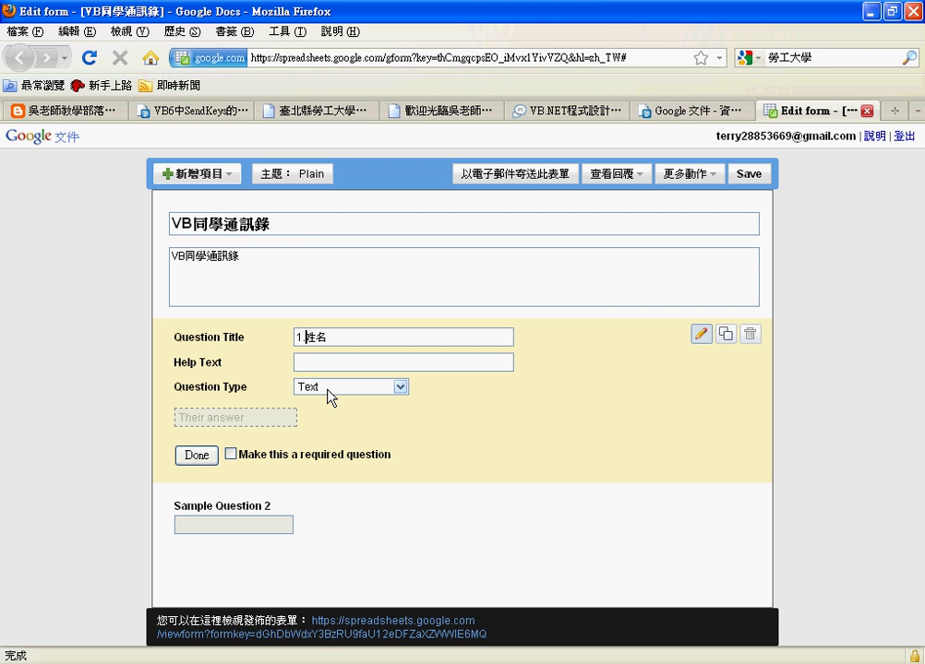
left_click(231, 453)
left_click(197, 455)
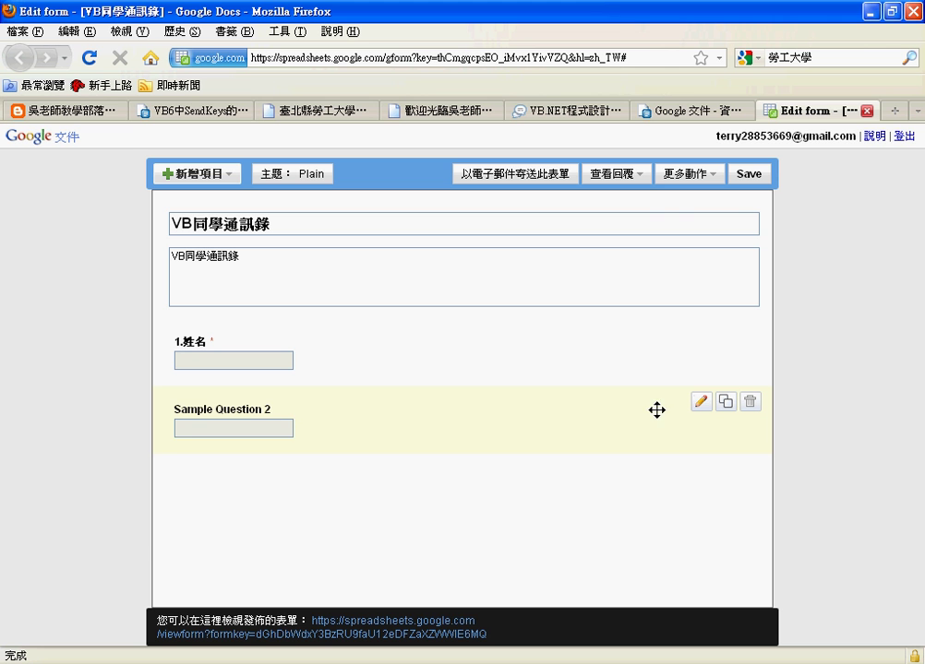
Retitle Sample Question 2 as '2.學號' and mark it required
left_click(700, 402)
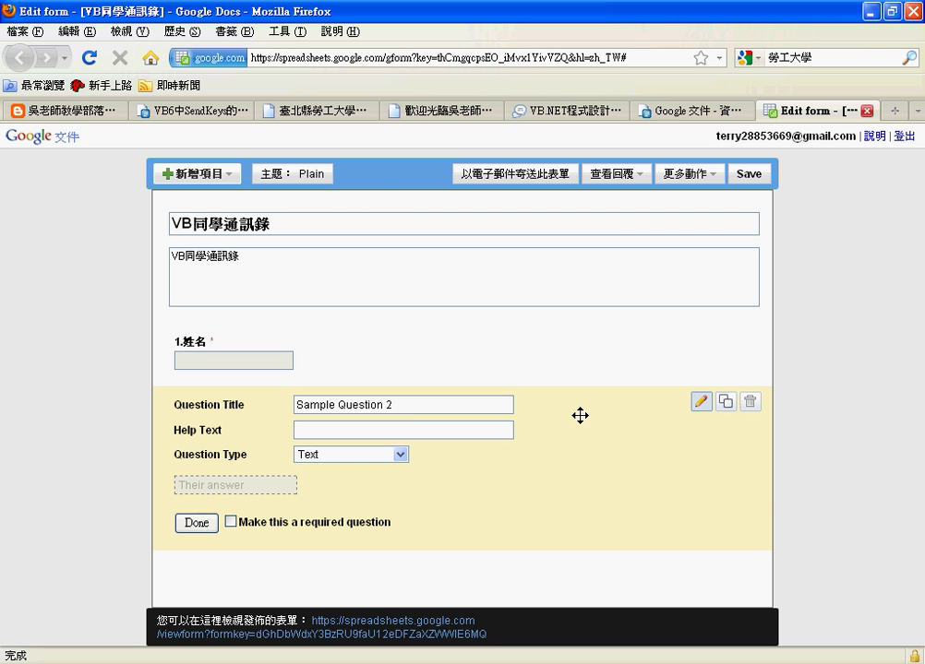
triple_click(420, 404)
type("2.")
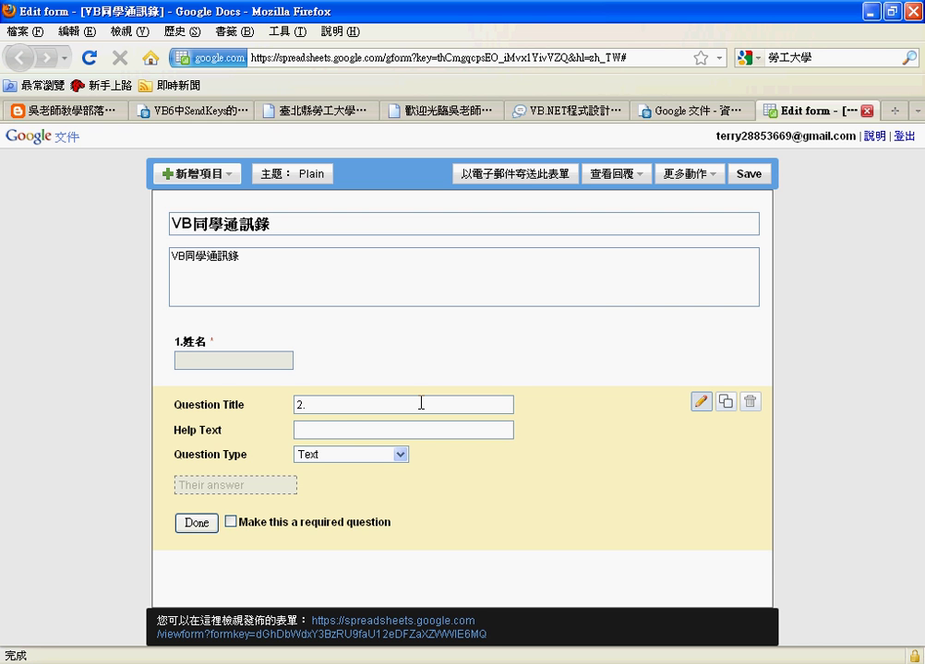
type("學號")
left_click(231, 522)
left_click(195, 523)
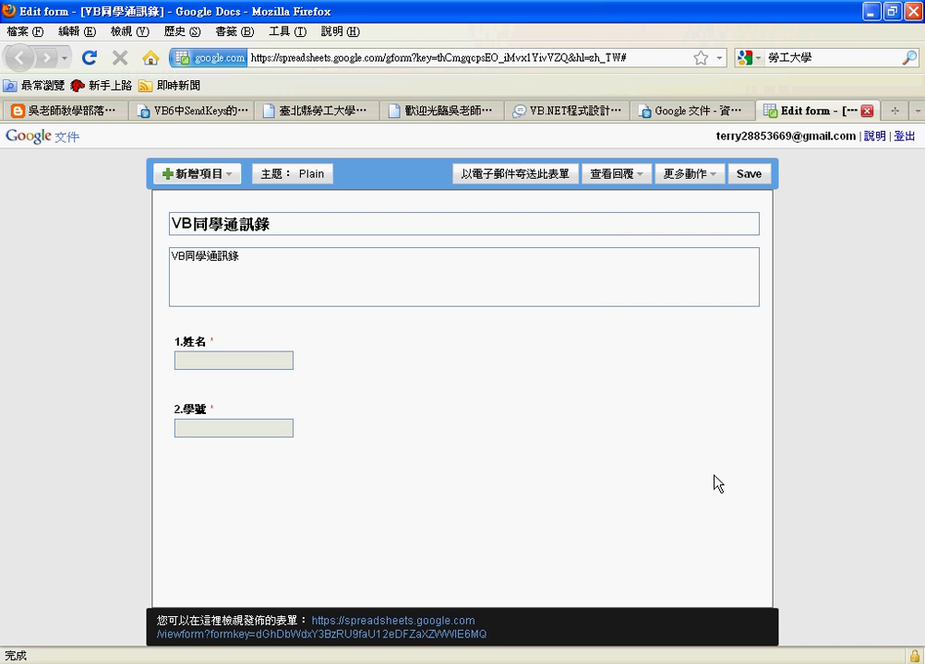
mouse_move(756, 415)
Add a required text question '3.電話', then append a fourth blank text question
left_click(191, 173)
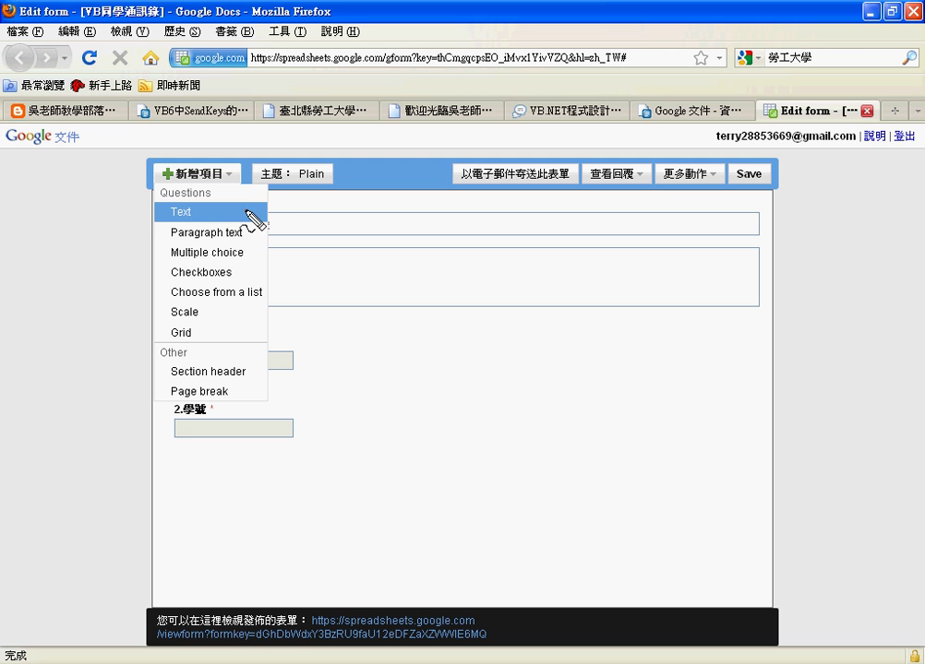
left_click_drag(196, 205, 184, 229)
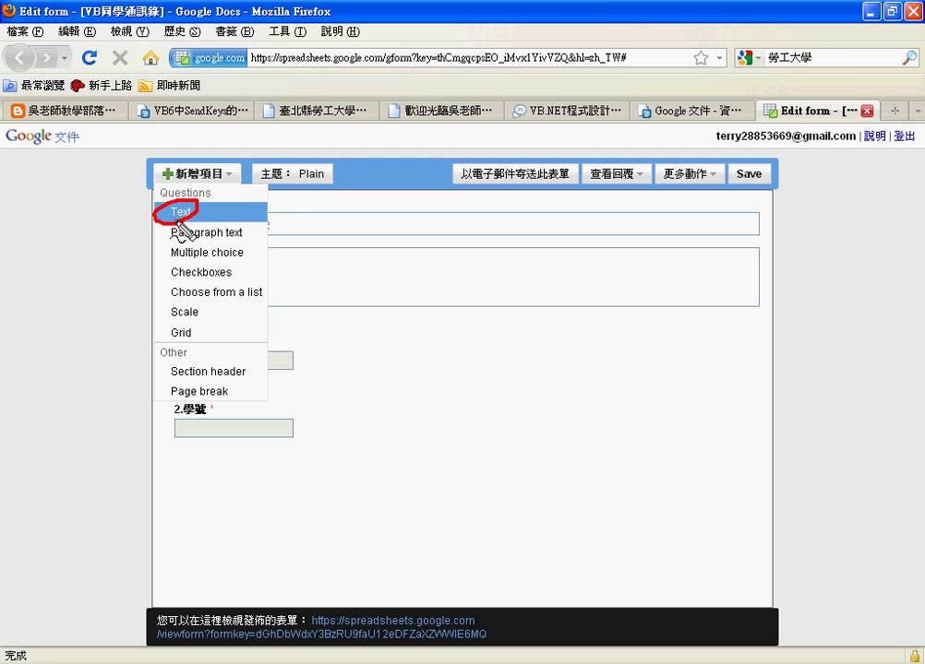
key("Escape")
left_click(212, 177)
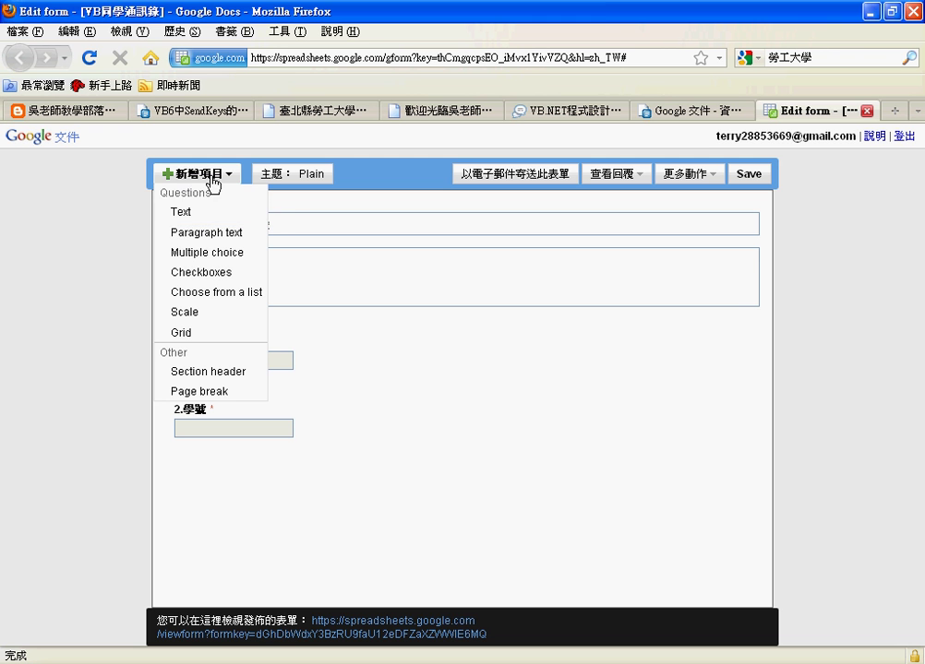
left_click(203, 212)
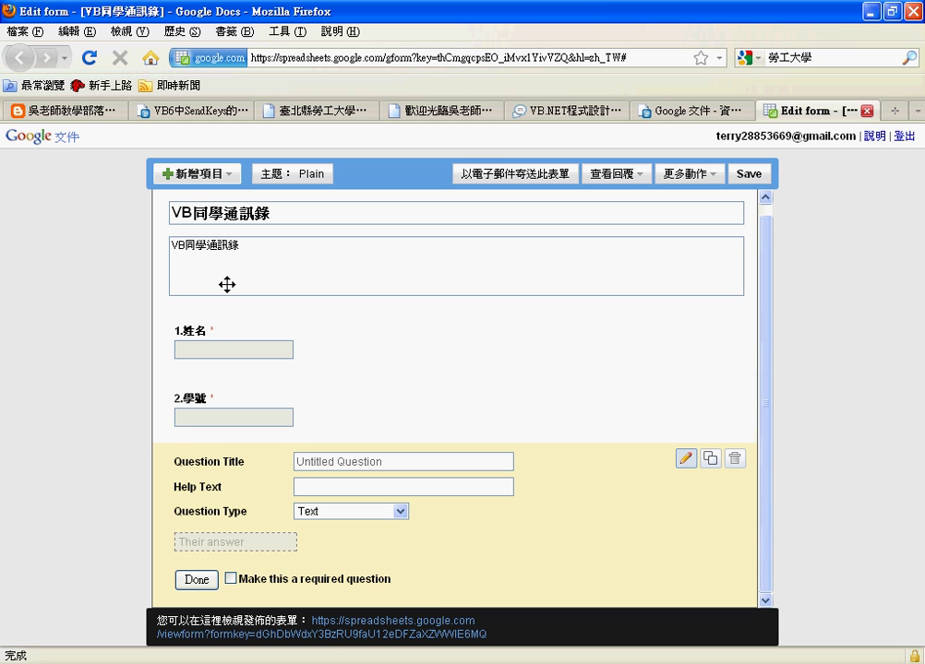
left_click(421, 463)
type("3.")
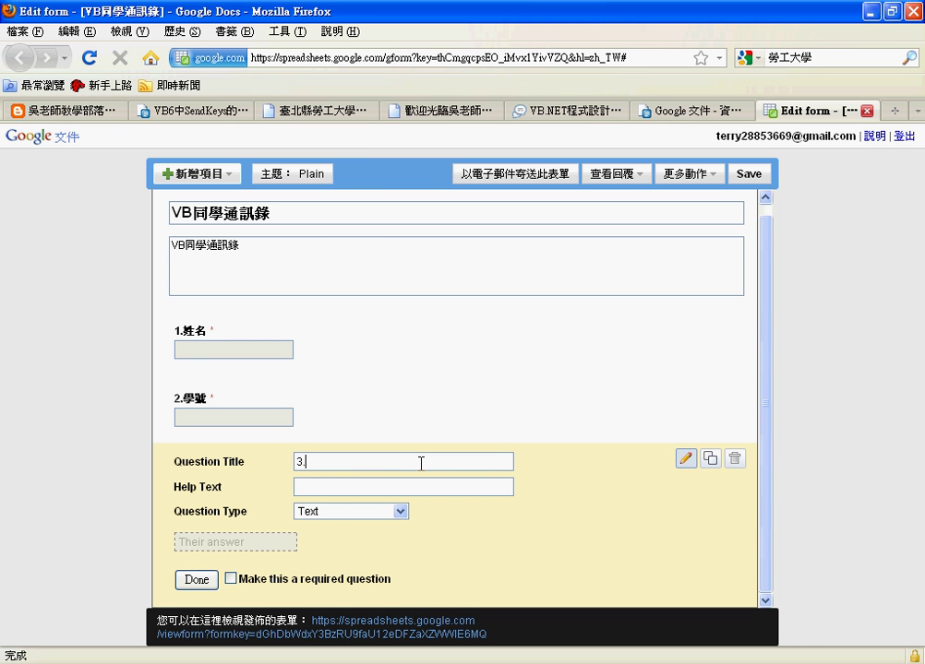
type("電ㄏㄨㄚ")
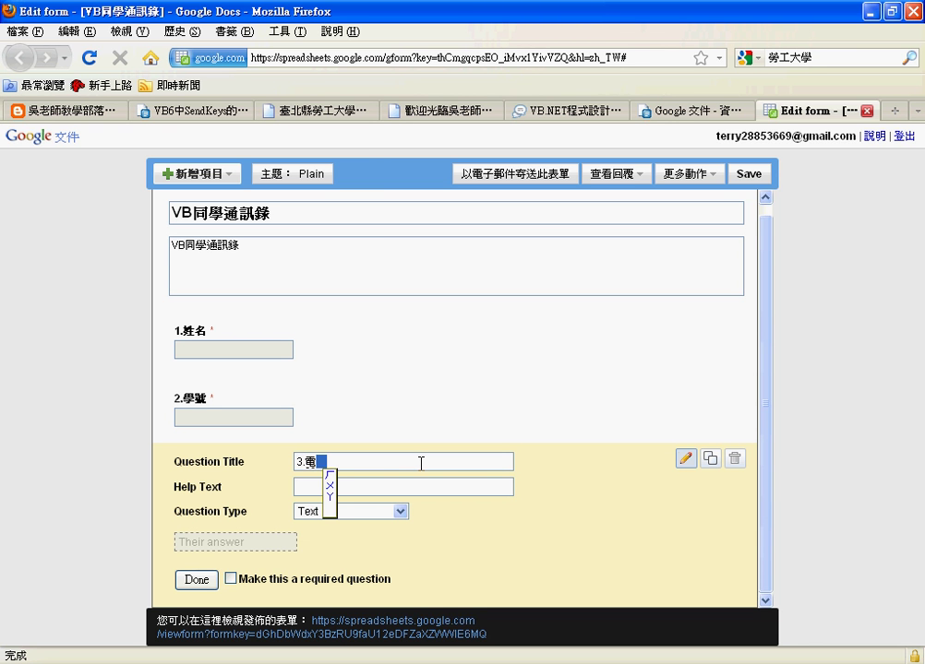
type("話")
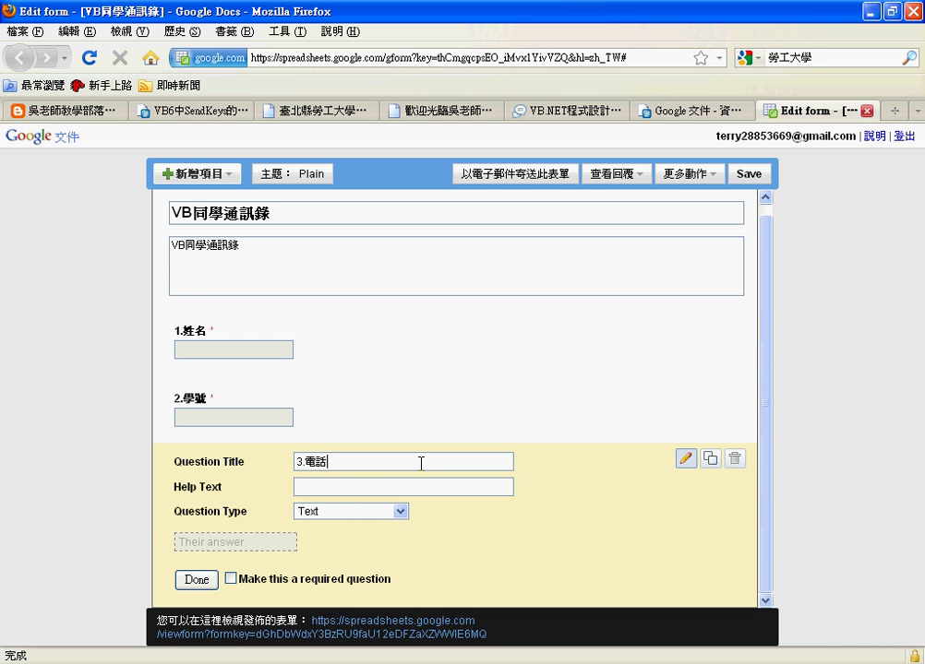
left_click(231, 579)
left_click(197, 580)
left_click(208, 175)
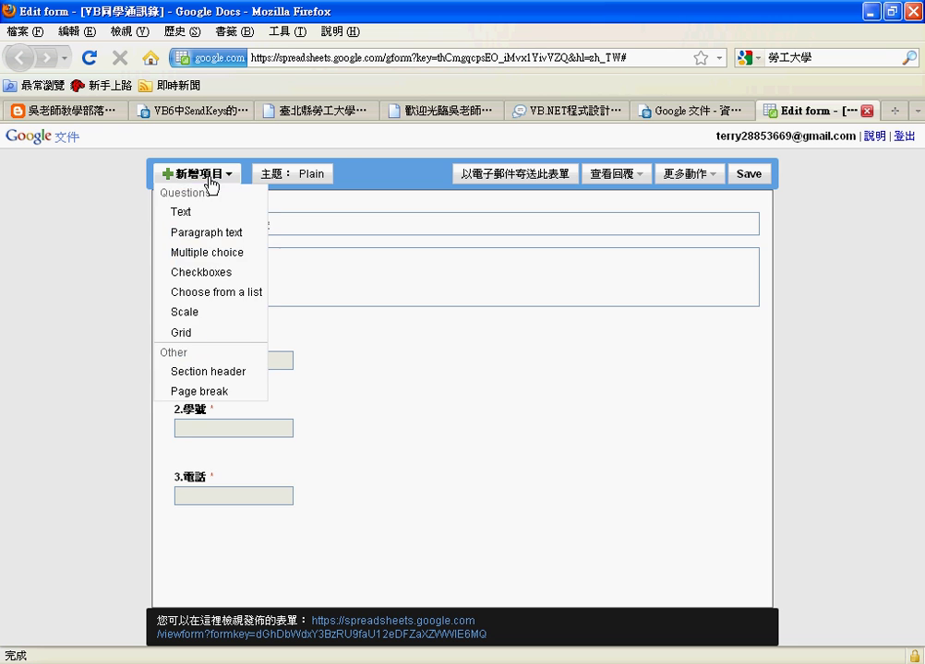
left_click(196, 213)
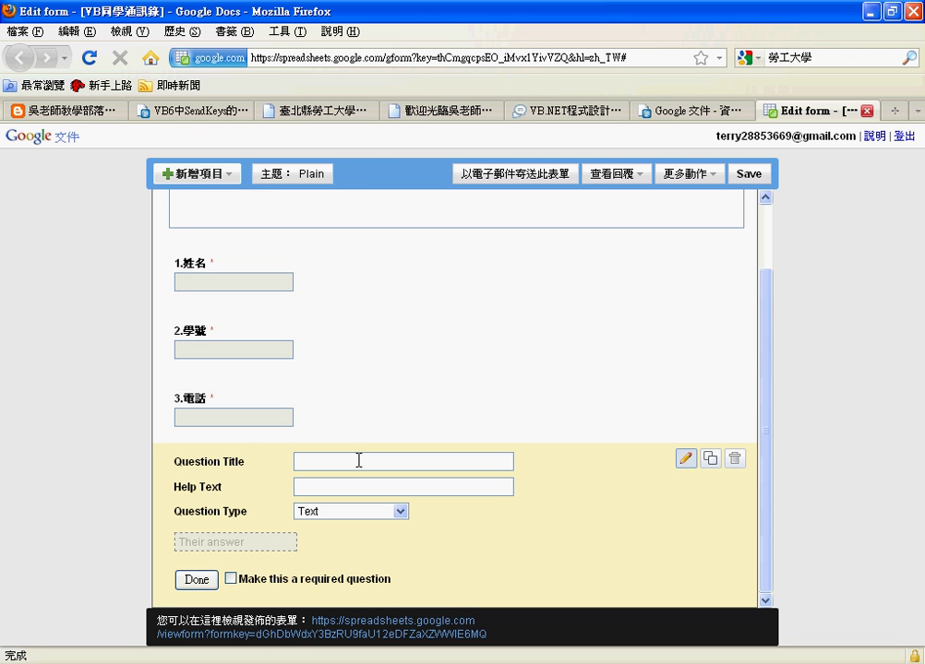
Title the new question '4.EMAIL', make it required, and save the form
type("4.")
type("EMAIL")
left_click(231, 580)
left_click(197, 580)
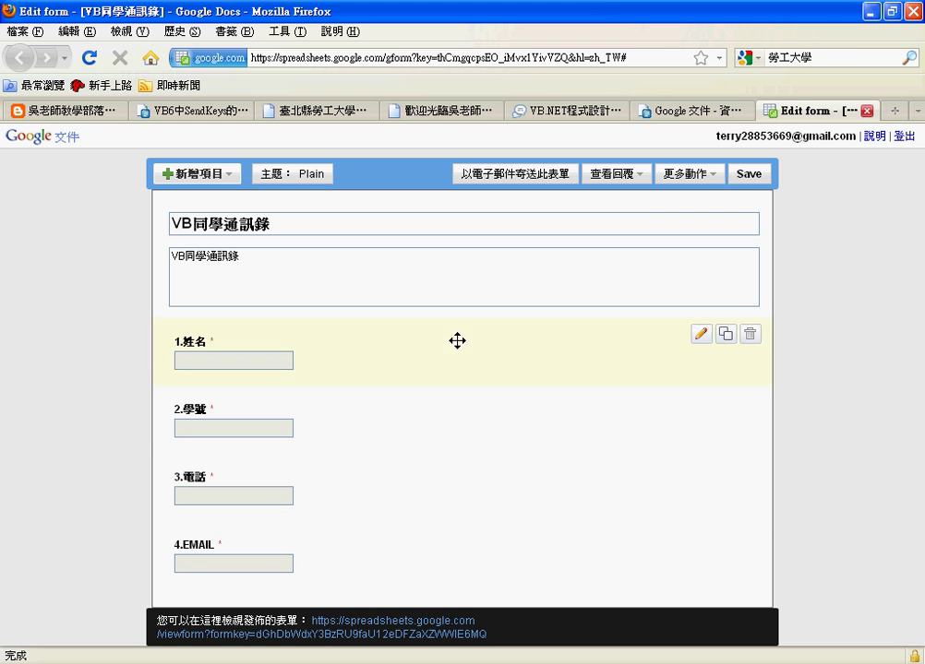
left_click(749, 175)
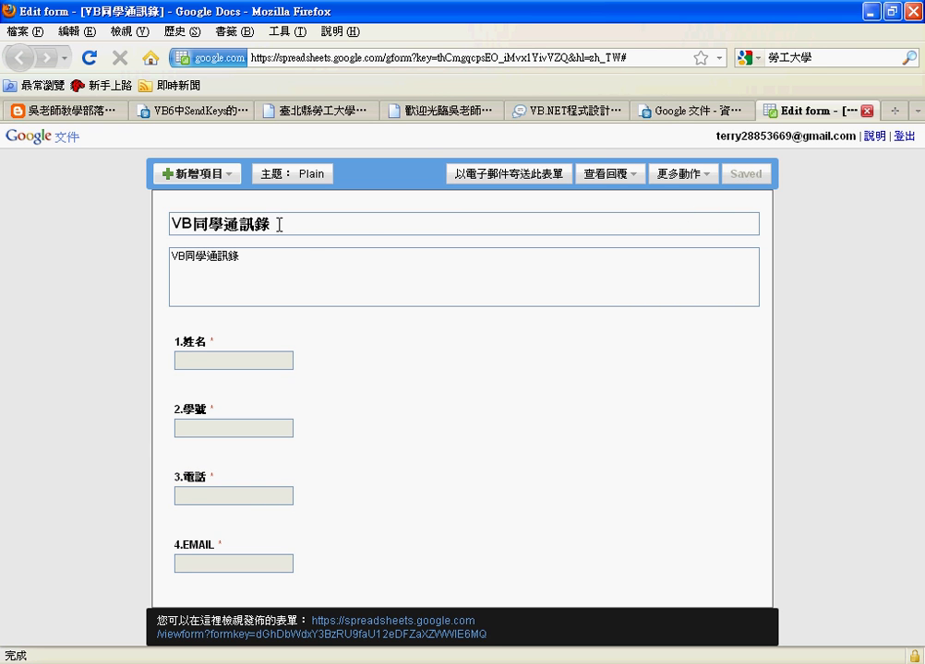
left_click_drag(279, 224, 165, 219)
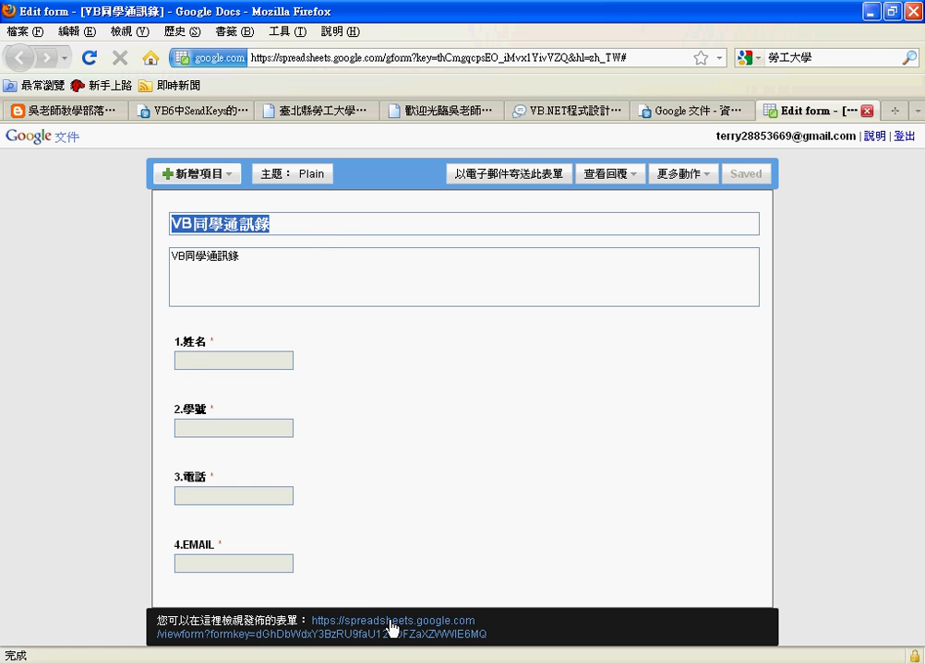
Open the e-mail-this-form dialog with subject VB同學通訊錄 and select the sender address
left_click(507, 180)
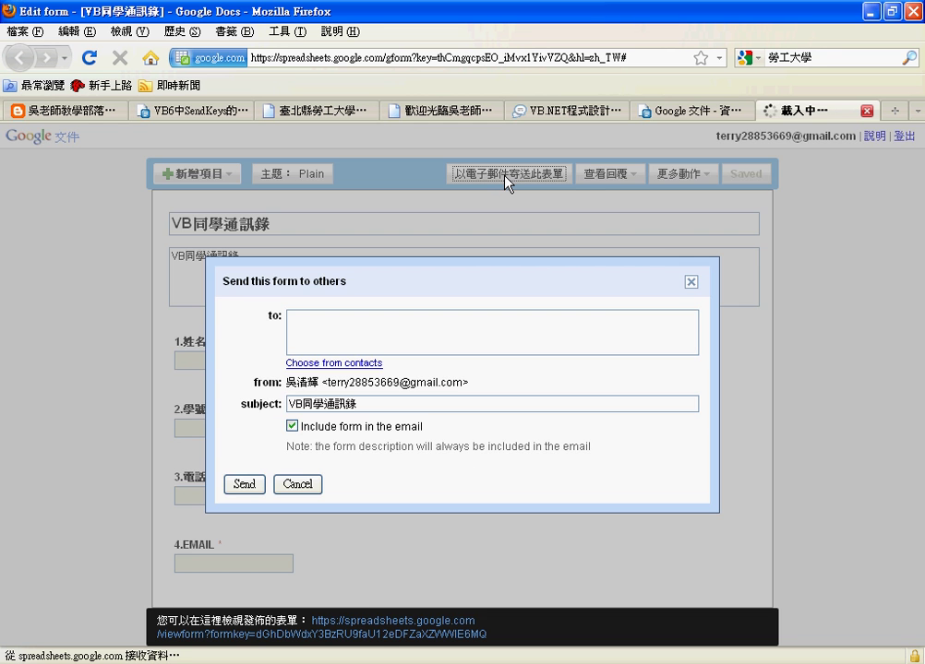
left_click(397, 342)
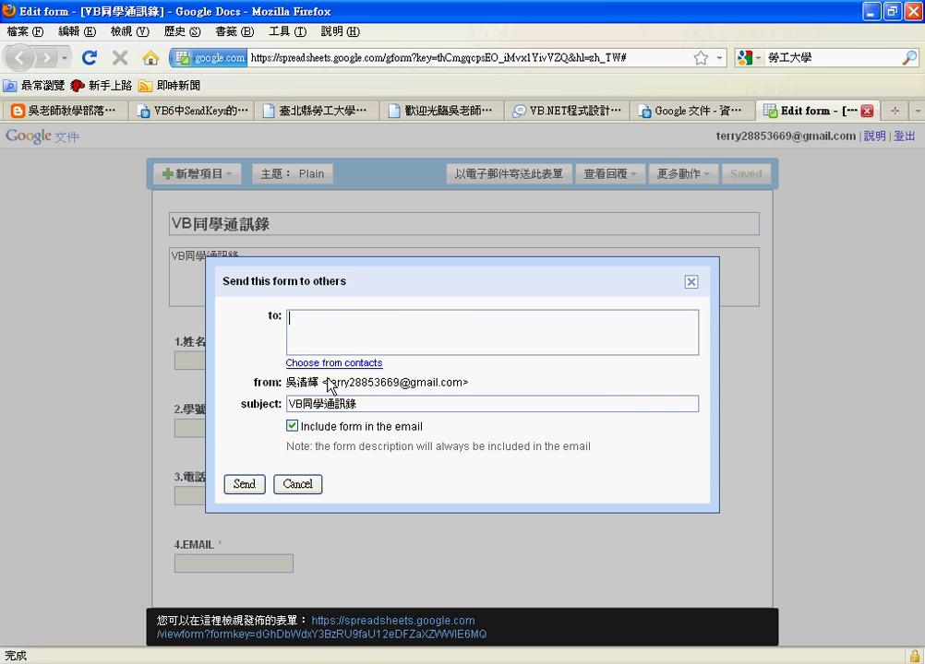
mouse_move(328, 382)
left_mouse_down()
mouse_move(461, 384)
mouse_move(407, 327)
left_mouse_up()
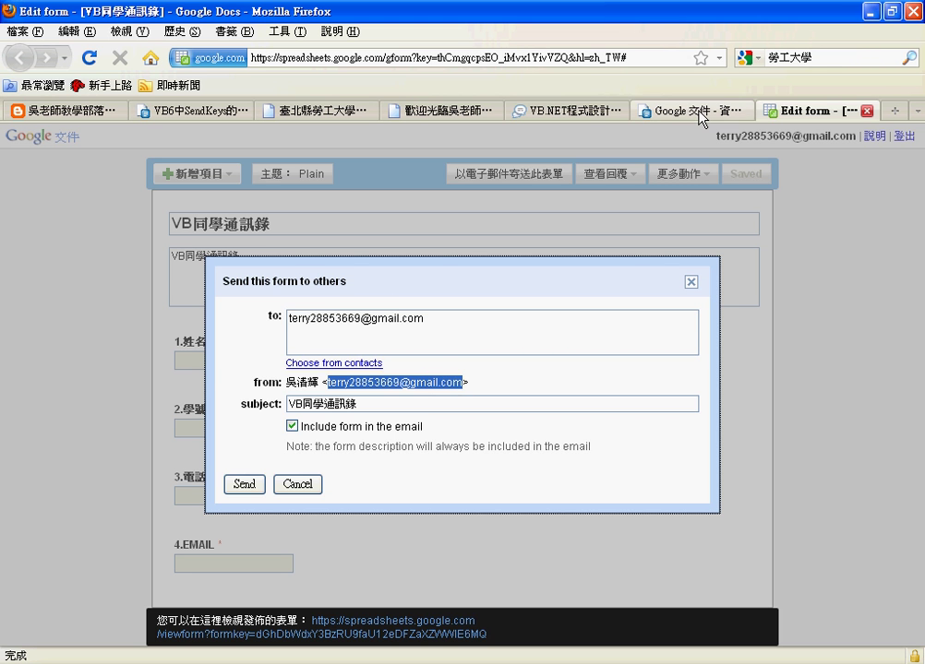
Copy the VB.NET程式設計班 group's posting e-mail address from the foot of its page
left_click(583, 112)
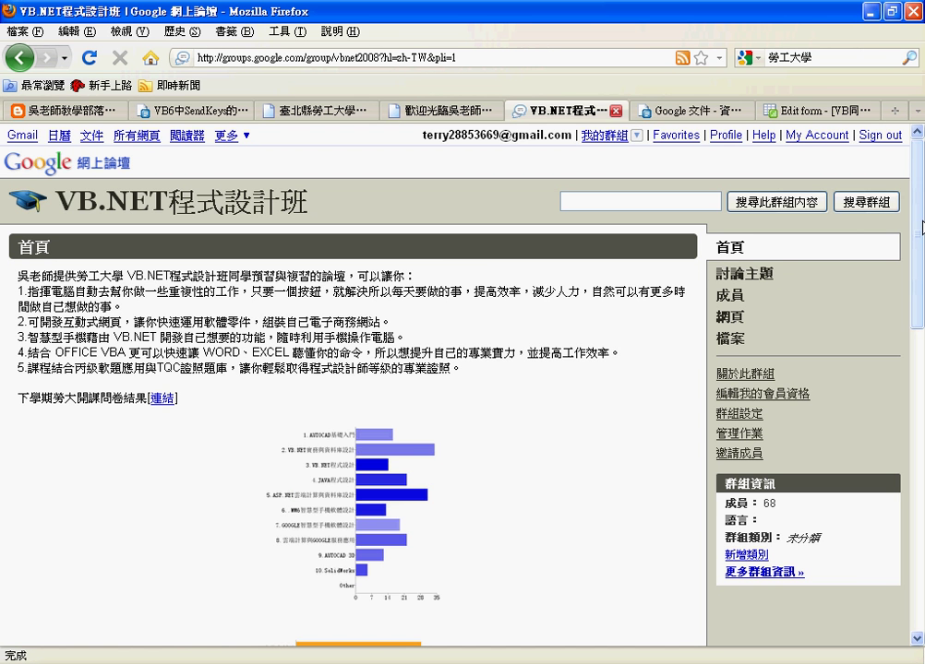
left_click_drag(921, 226, 921, 563)
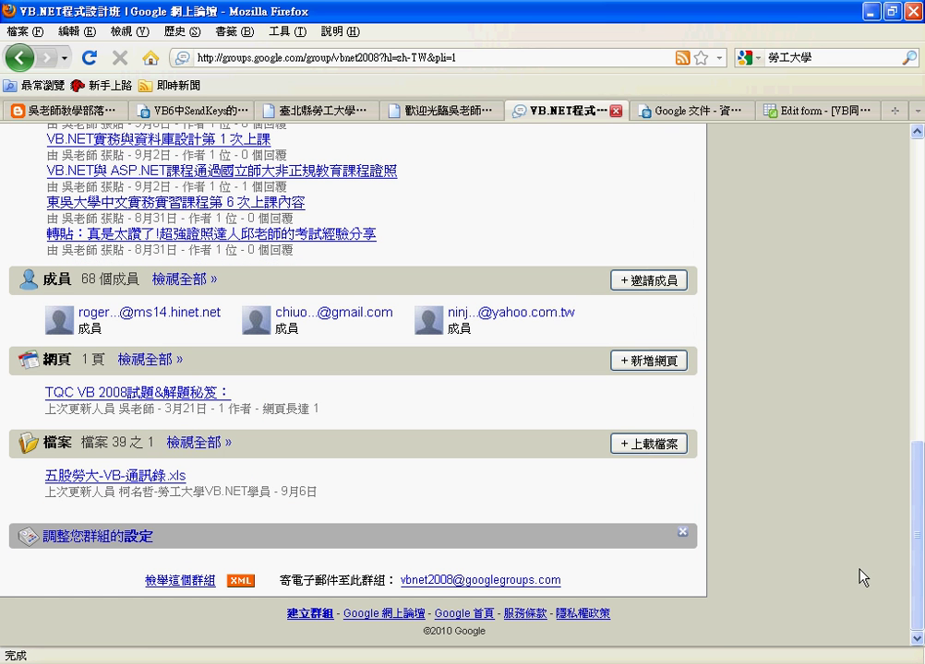
left_click_drag(565, 585, 401, 584)
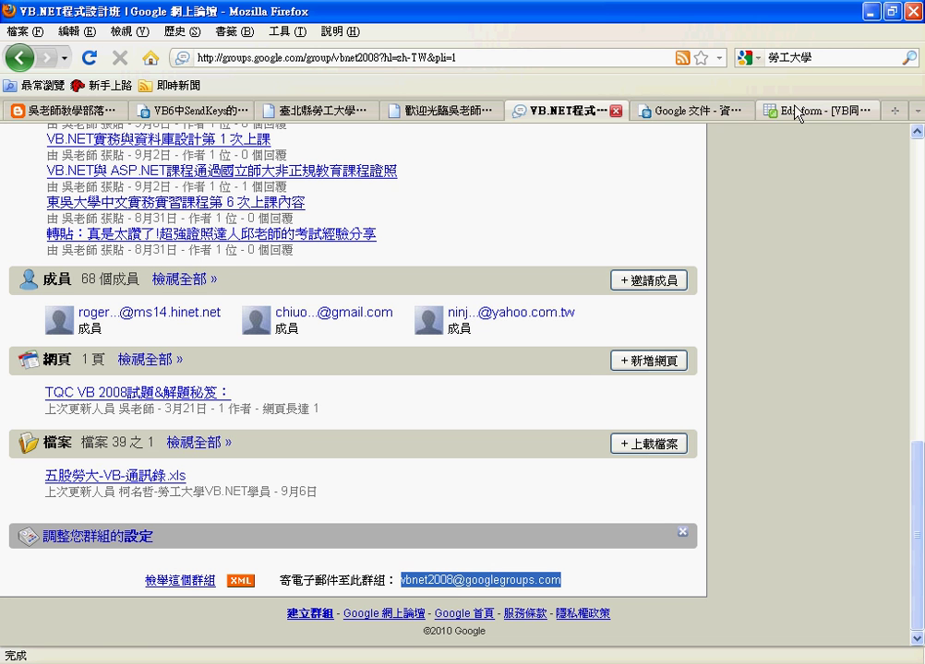
left_click(768, 110)
Send the form to your own address and the group's posting address, then close the dialog
left_click(449, 318)
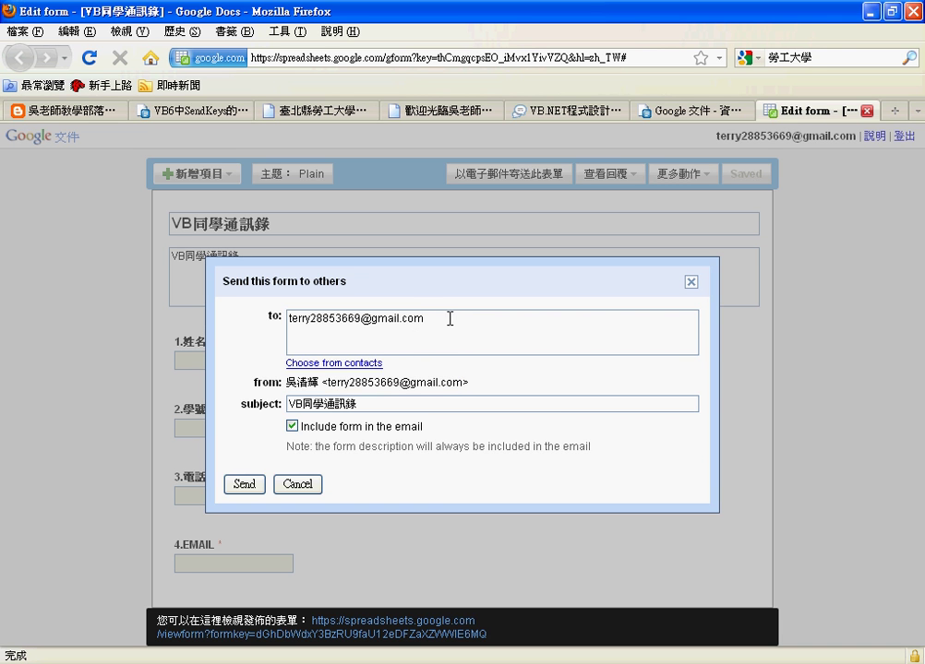
type("ㄓ")
key("BackSpace")
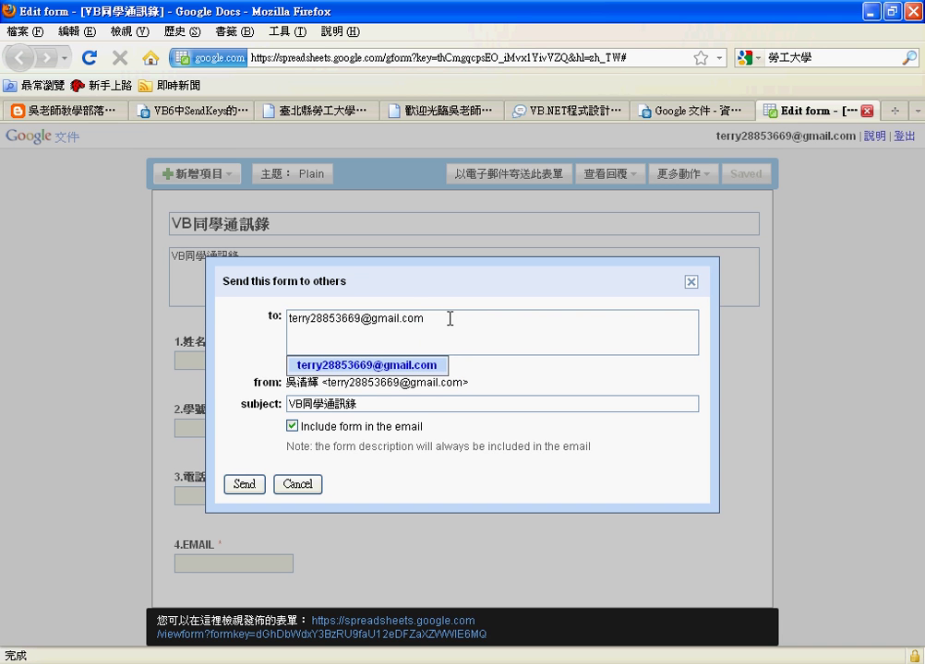
key("Return")
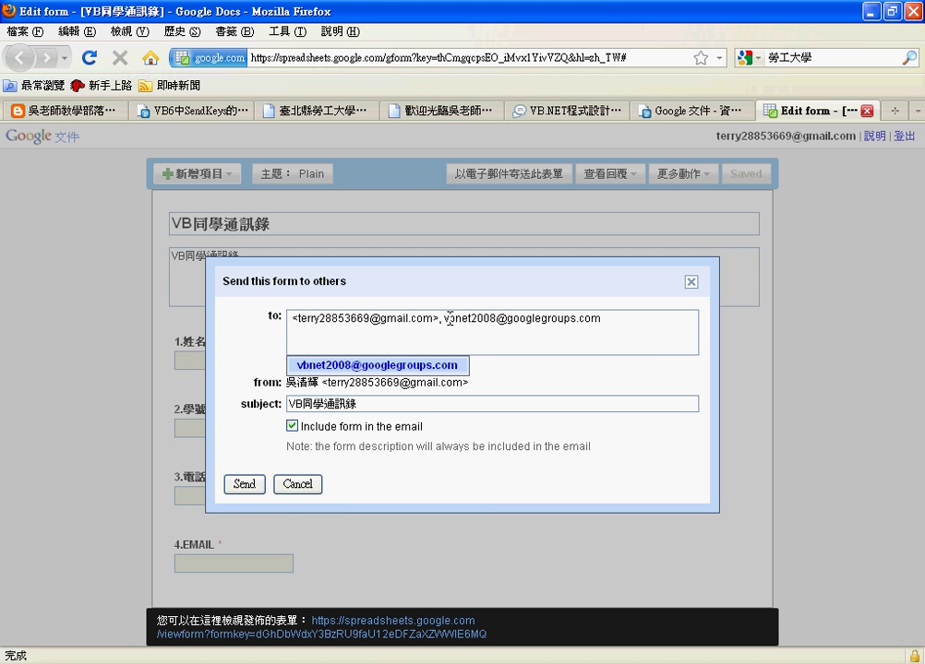
left_click(251, 483)
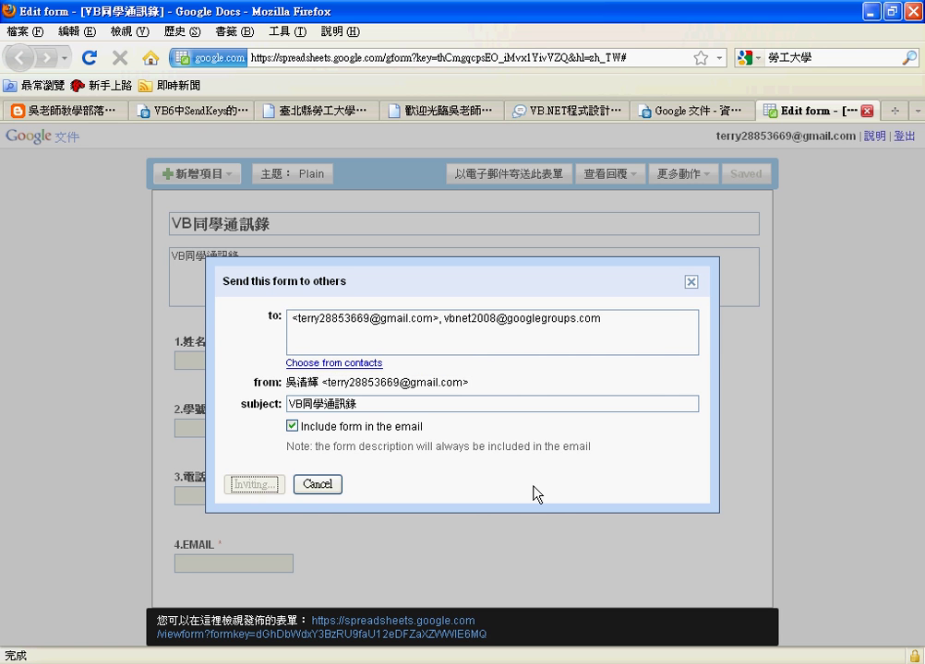
left_click(325, 487)
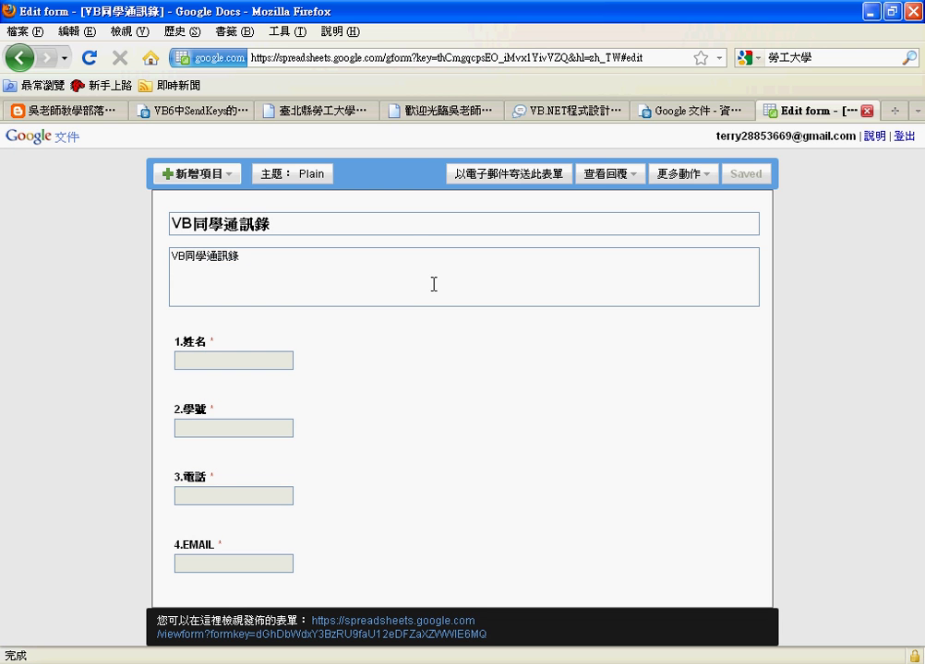
Preview the Grey Shadows theme from the theme gallery and apply it to the form
left_click(314, 174)
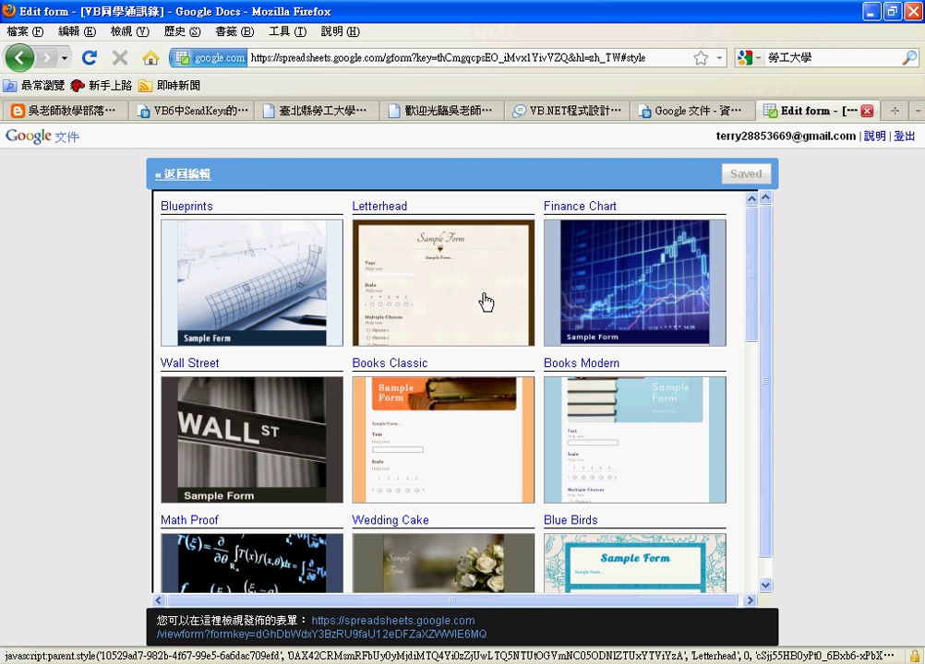
scroll(652, 449, "down", 2)
scroll(653, 450, "down", 3)
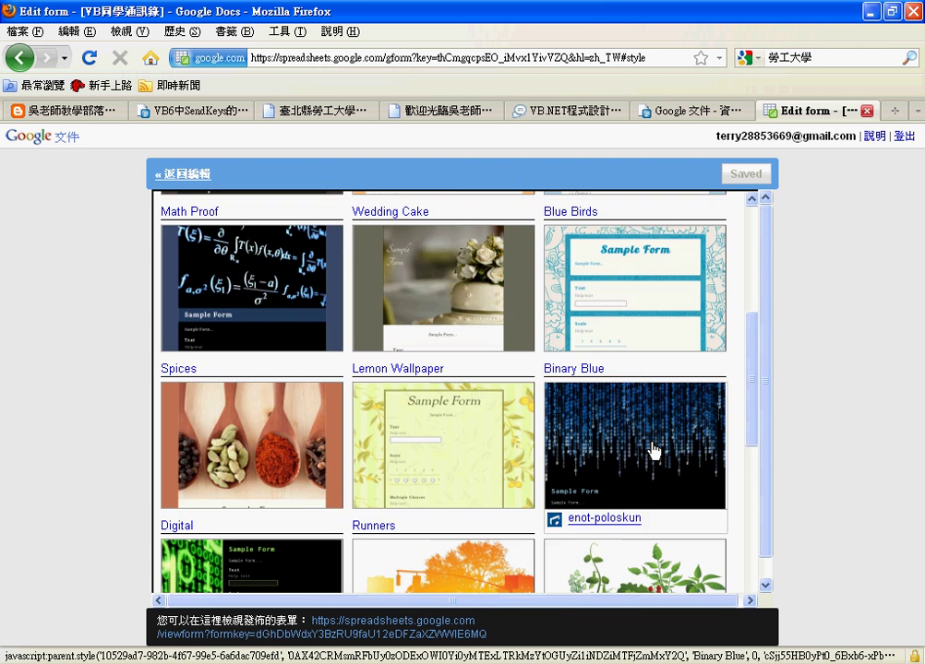
scroll(492, 460, "down", 5)
scroll(492, 460, "down", 2)
scroll(491, 460, "down", 2)
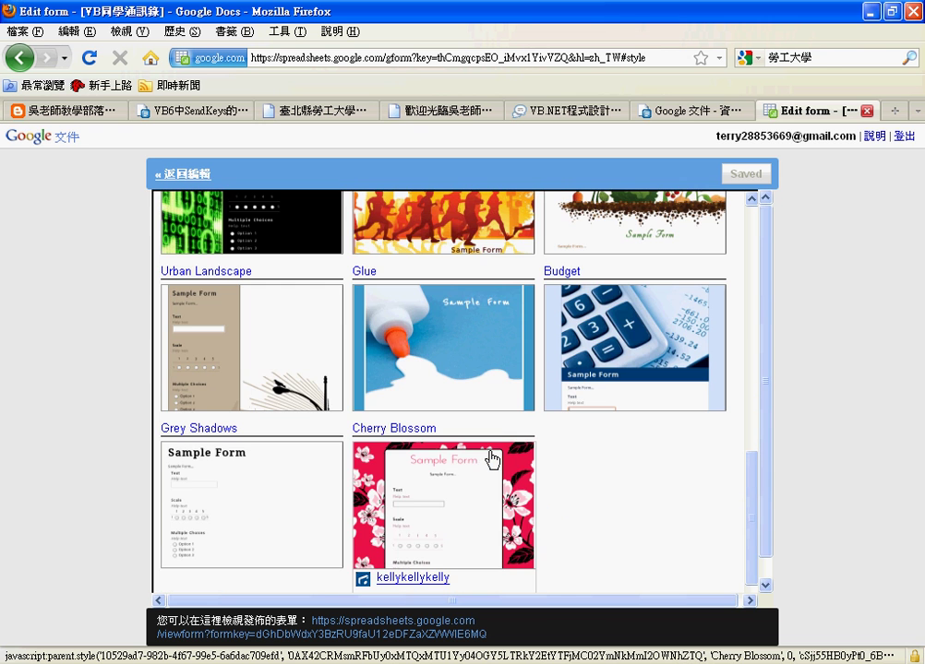
left_click(492, 460)
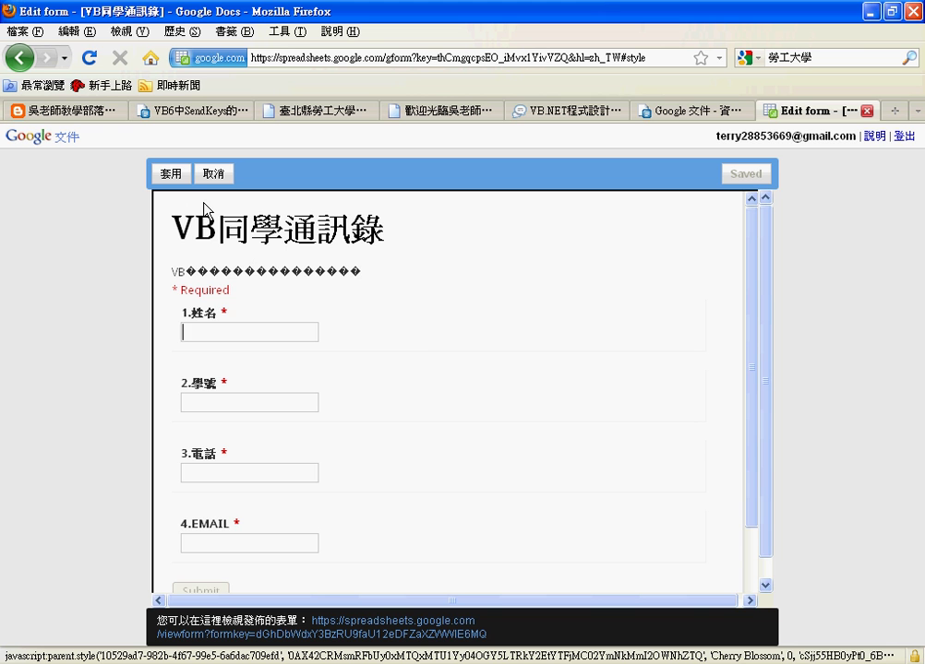
scroll(257, 304, "down", 2)
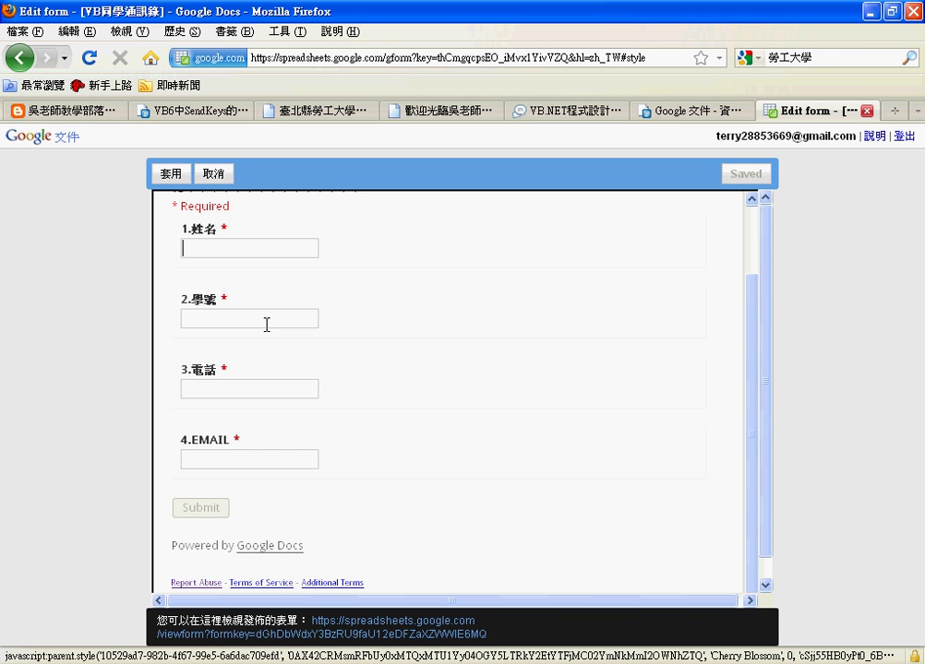
left_click(171, 175)
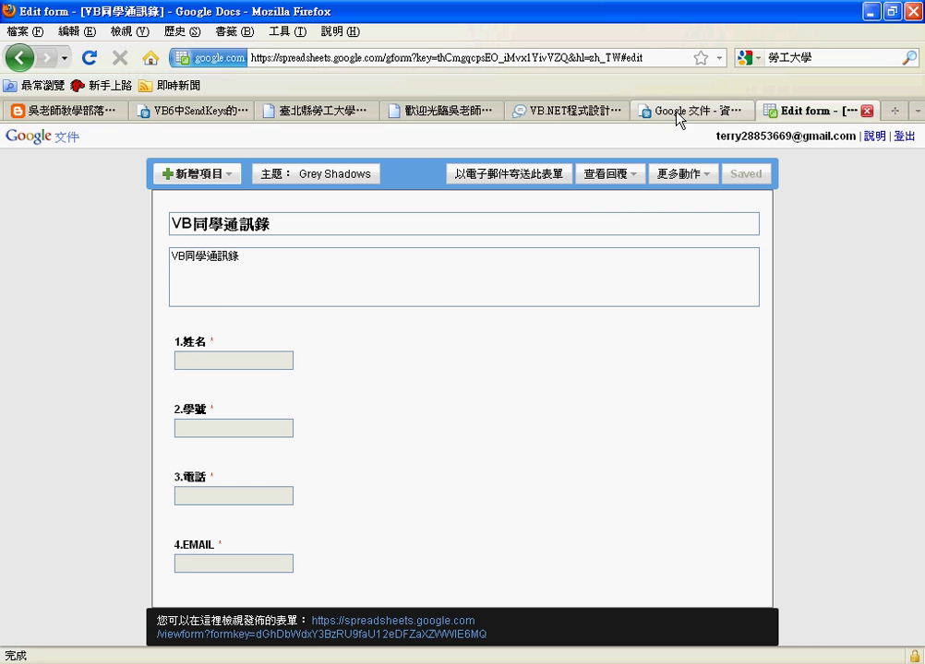
On the VB.NET group page, approve the pending message for posting under management tasks
left_click(566, 113)
scroll(582, 237, "up", 15)
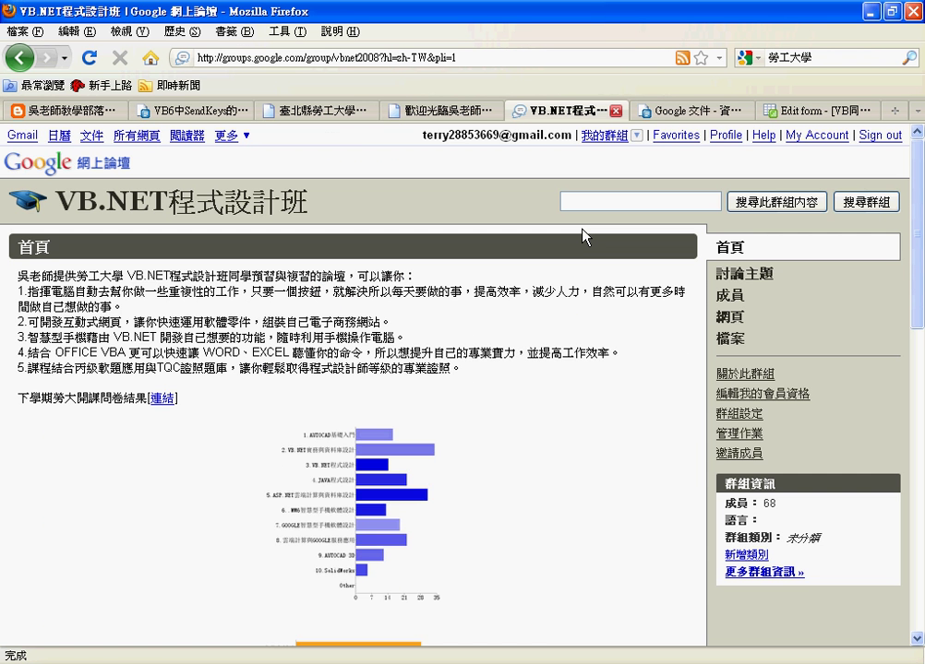
left_click(89, 61)
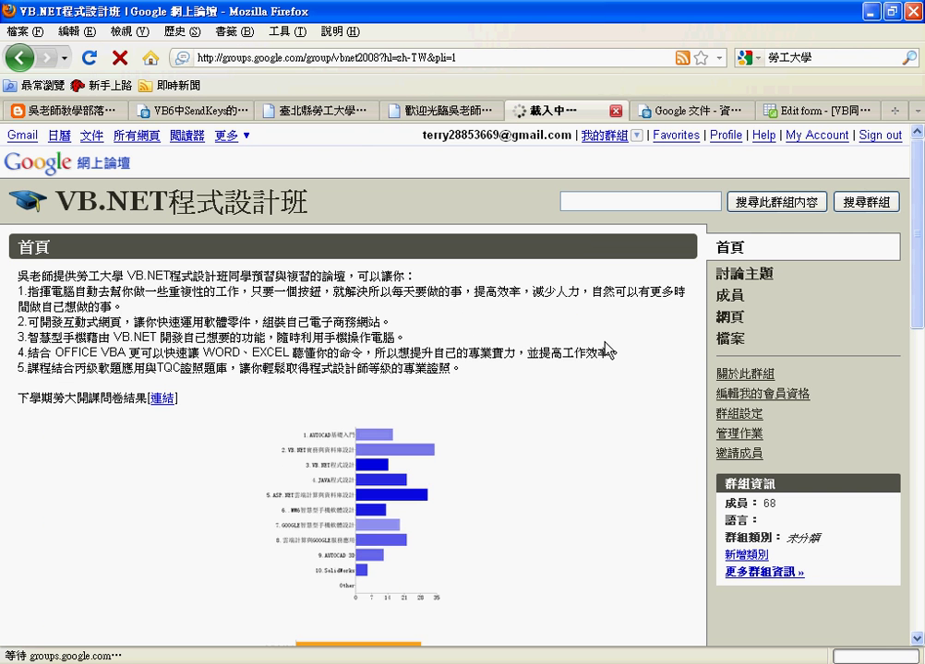
left_click(748, 441)
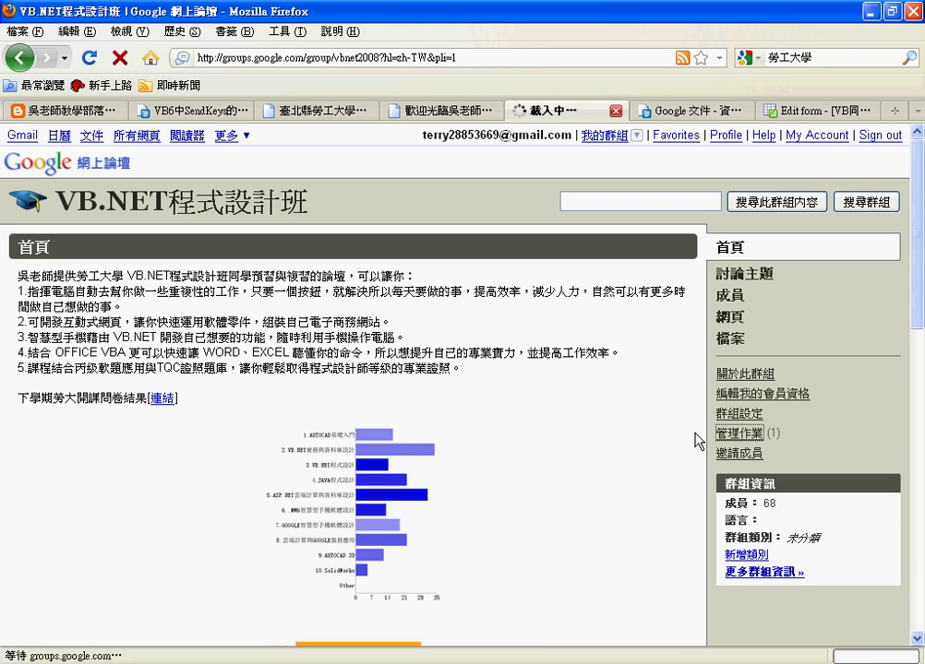
left_click(54, 351)
left_click(55, 317)
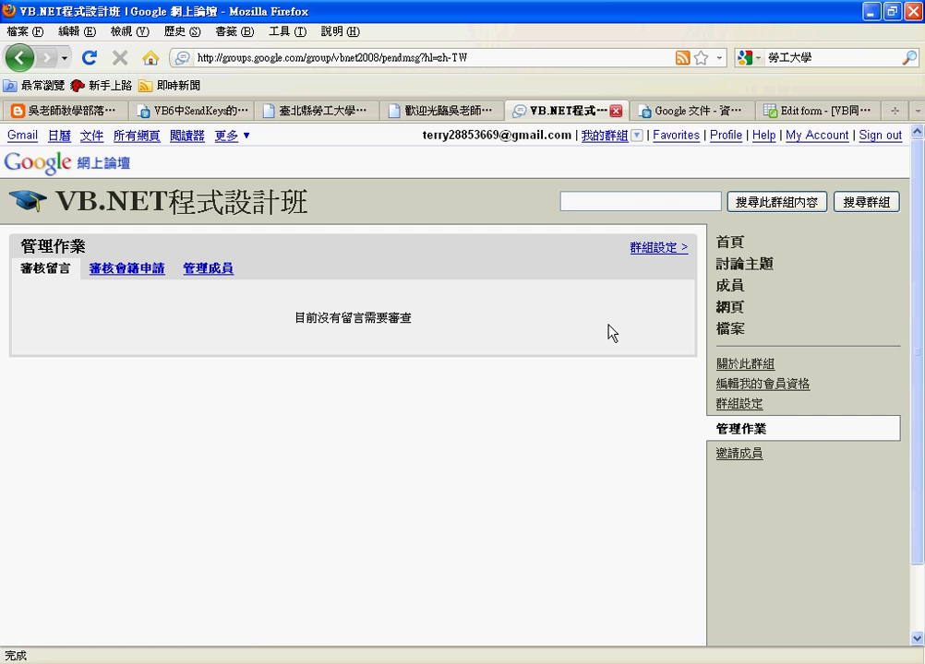
Open the VB同學通訊錄 topic from the discussion topics list view, then return to the list
left_click(749, 266)
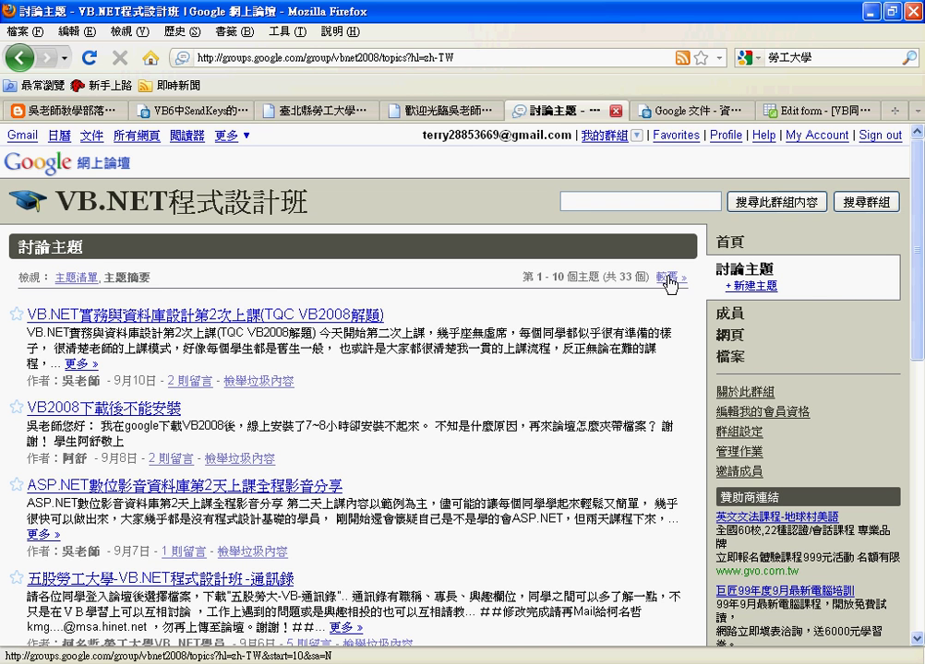
left_click(77, 276)
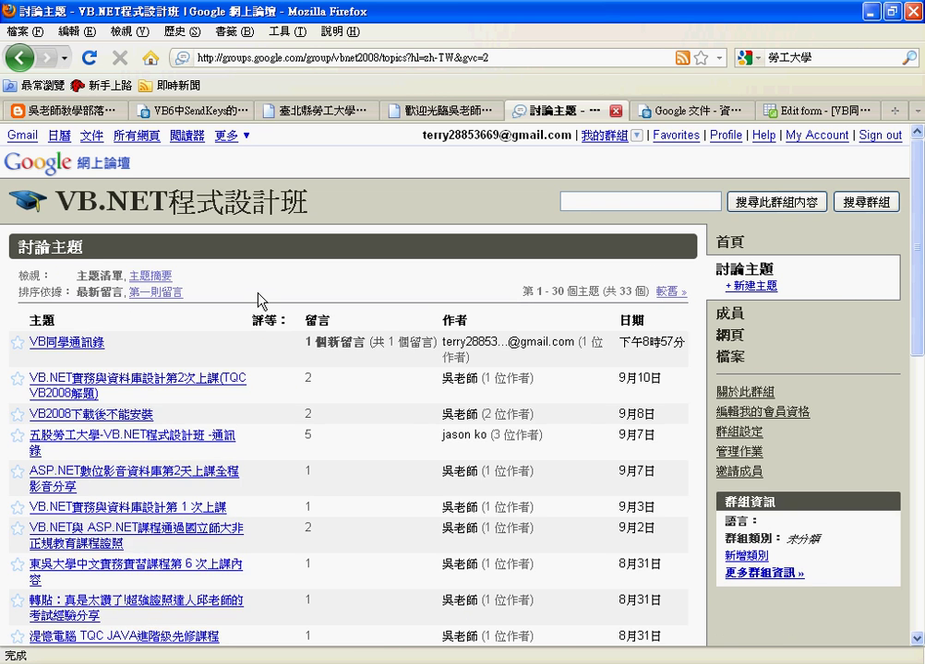
left_click(78, 343)
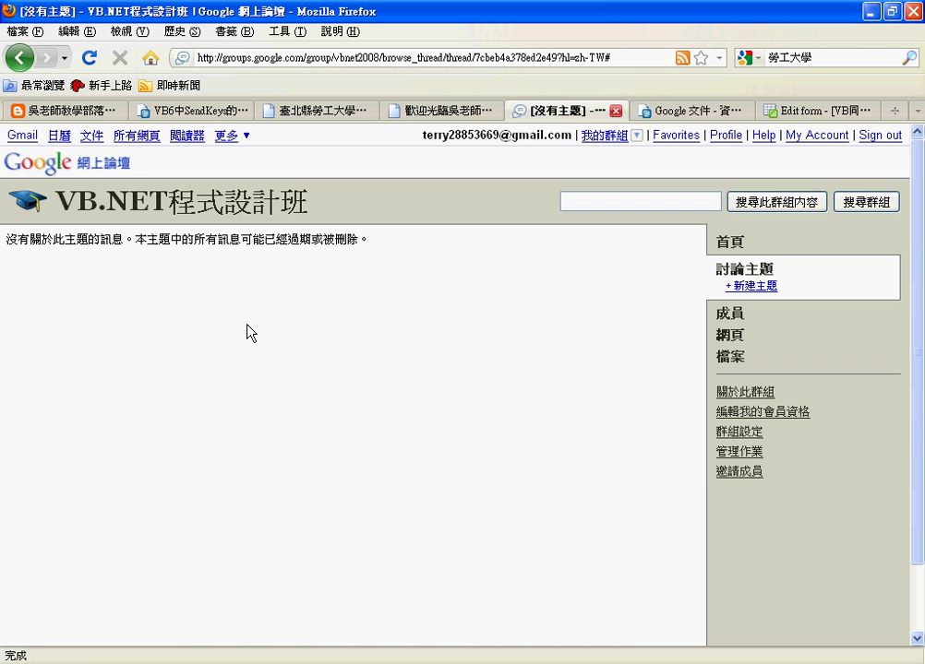
left_click(19, 65)
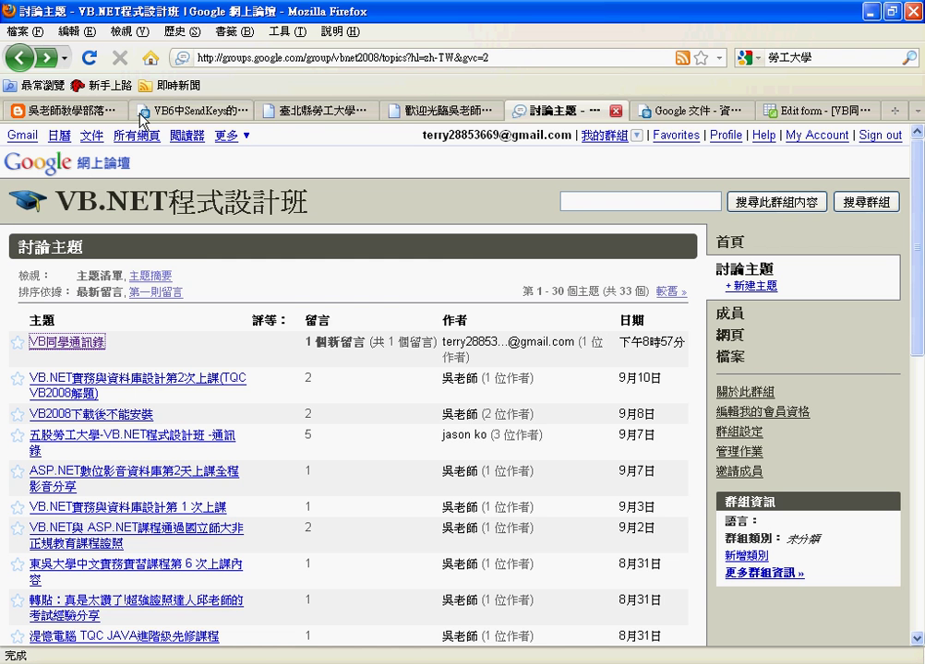
E-mail the form, with the group's posting address pasted into the recipient box
left_click(810, 113)
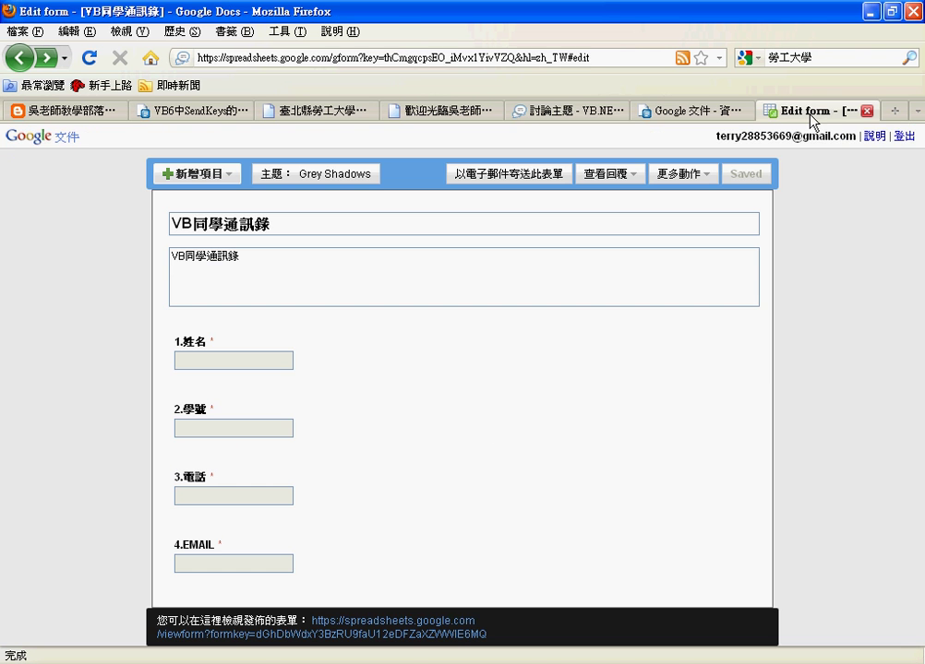
left_click(519, 177)
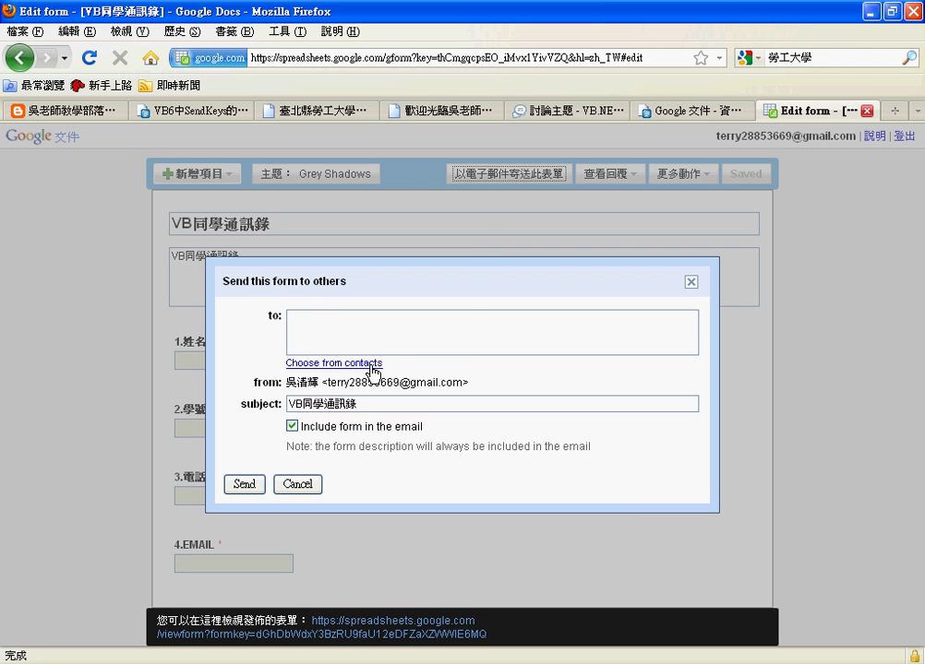
right_click(341, 319)
left_click(372, 382)
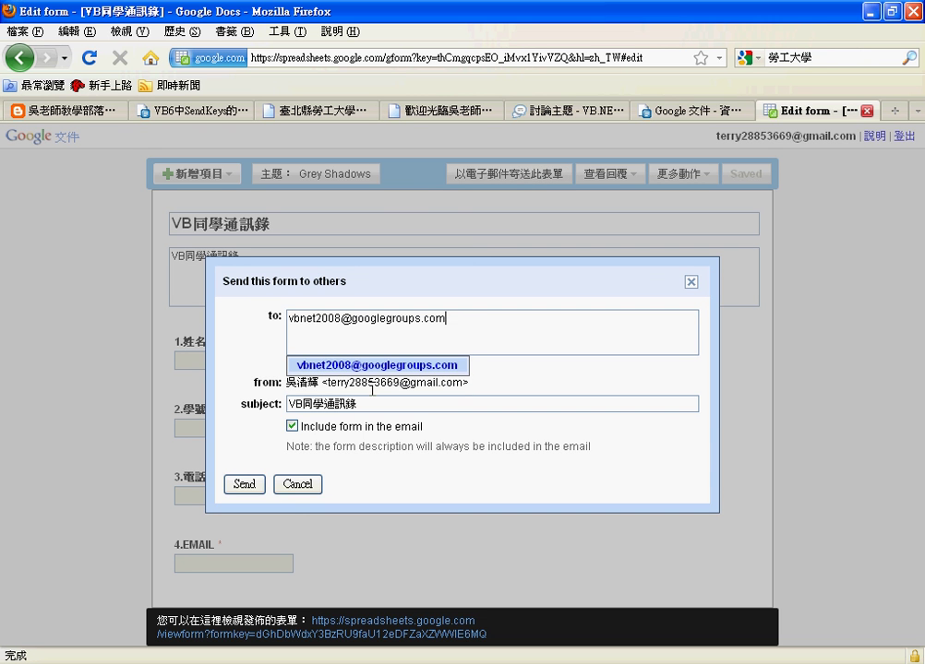
left_click(242, 486)
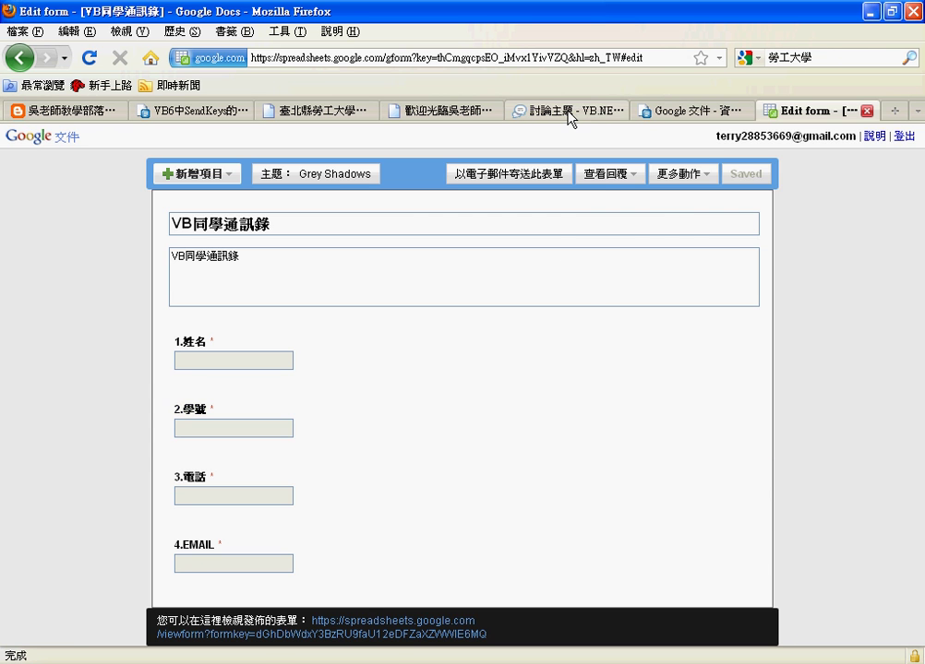
left_click(570, 111)
In 審核留言, mark the pending form message 張貼 and approve it
left_click(89, 57)
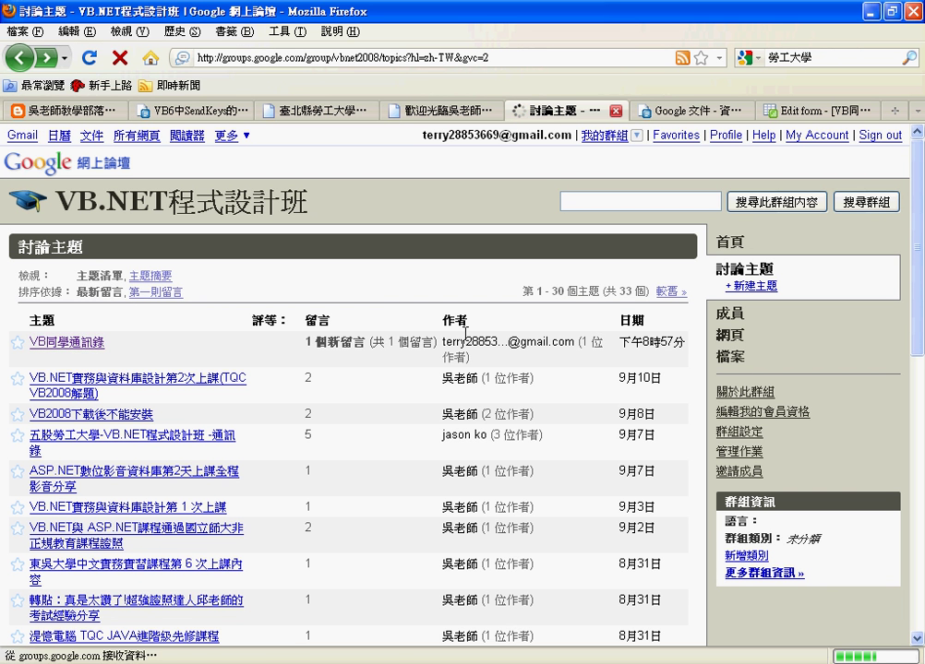
left_click(740, 452)
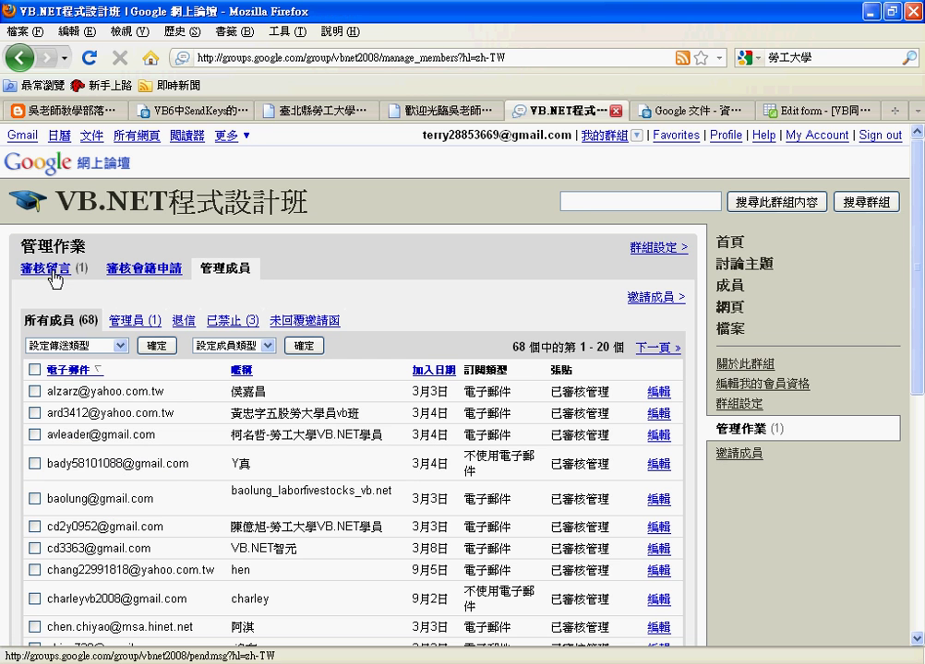
left_click(55, 274)
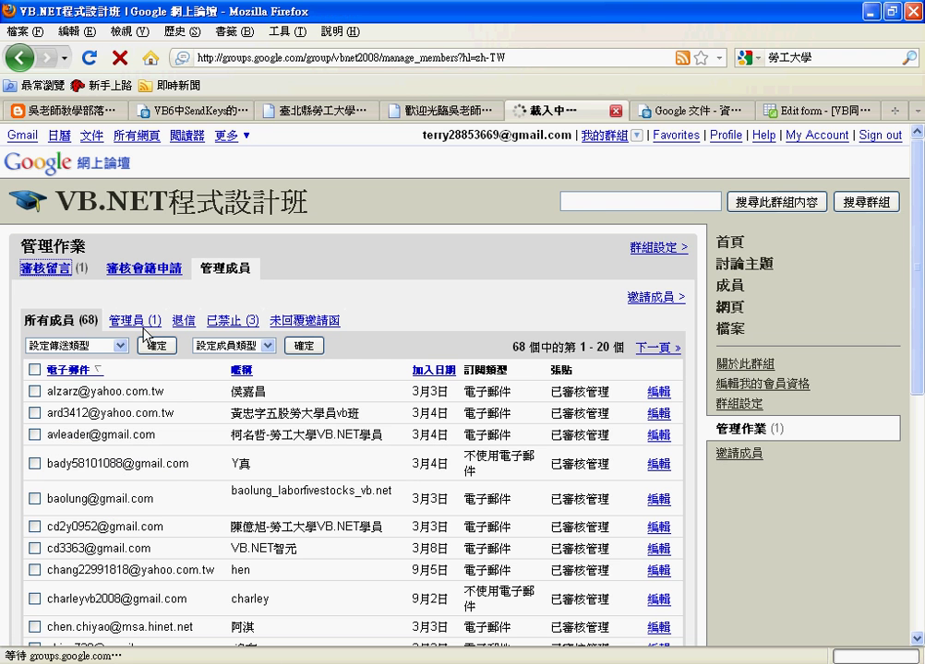
left_click(54, 352)
left_click(57, 317)
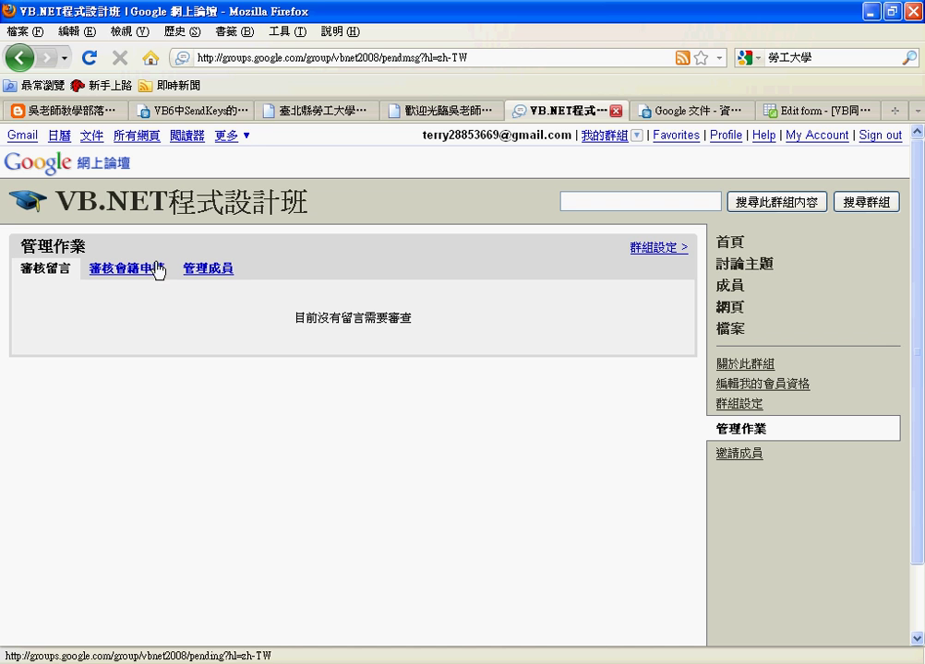
Reload the topic list, open the VB同學通訊錄 thread and follow its viewform link
left_click(743, 265)
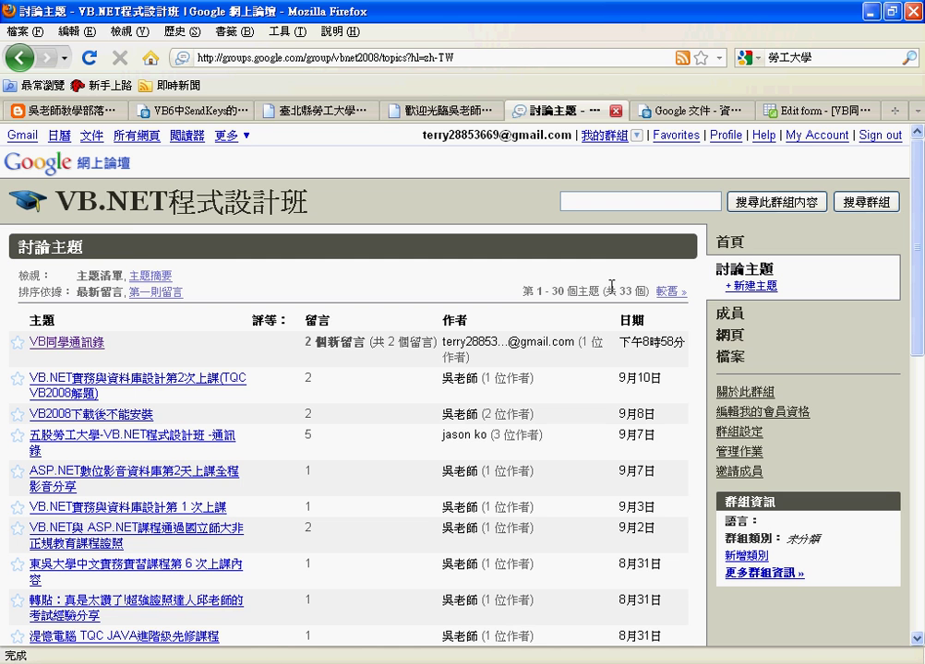
left_click(89, 61)
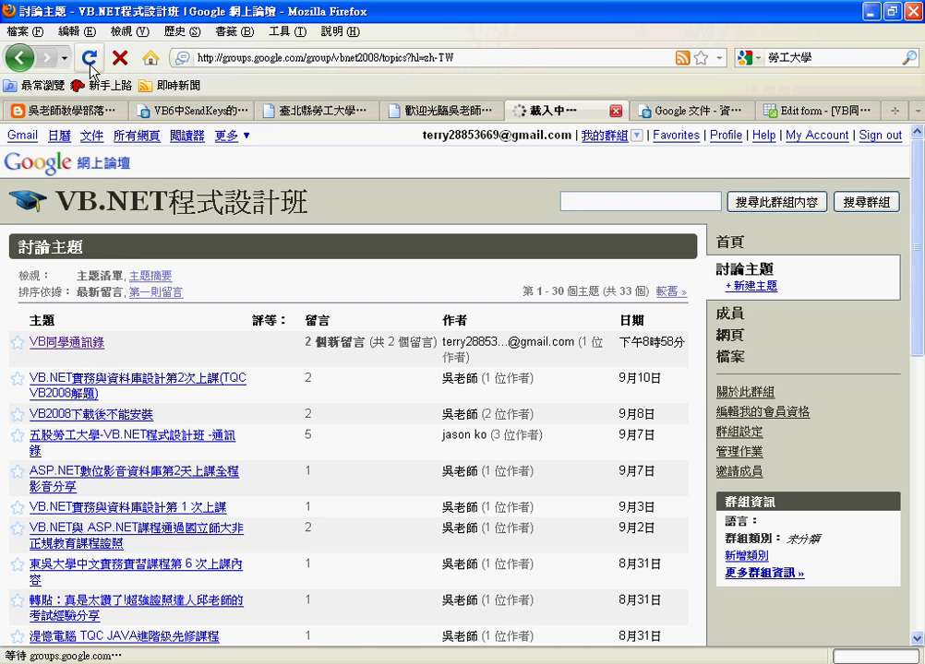
left_click(67, 342)
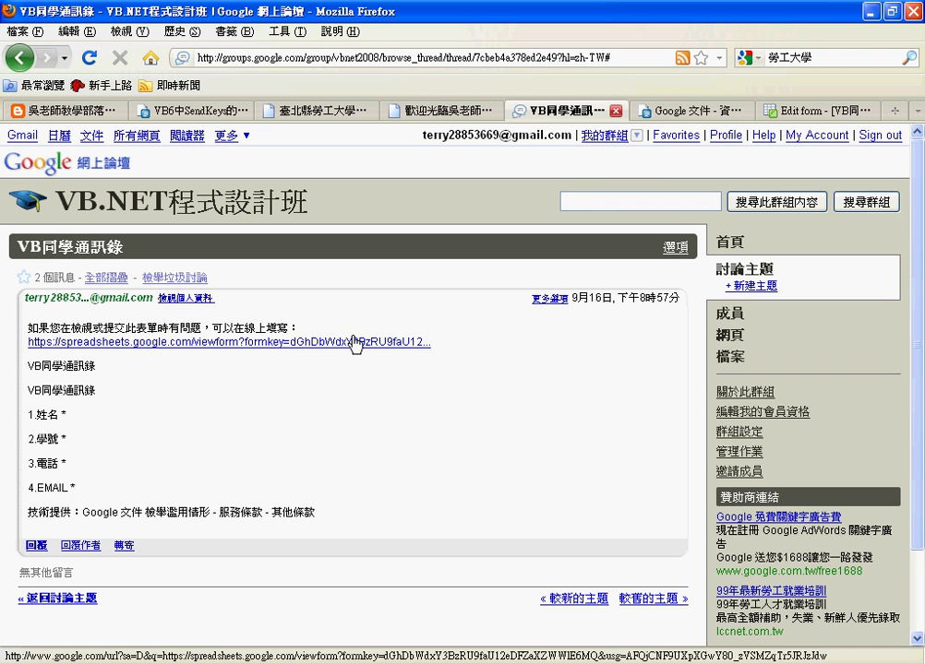
left_click(416, 342)
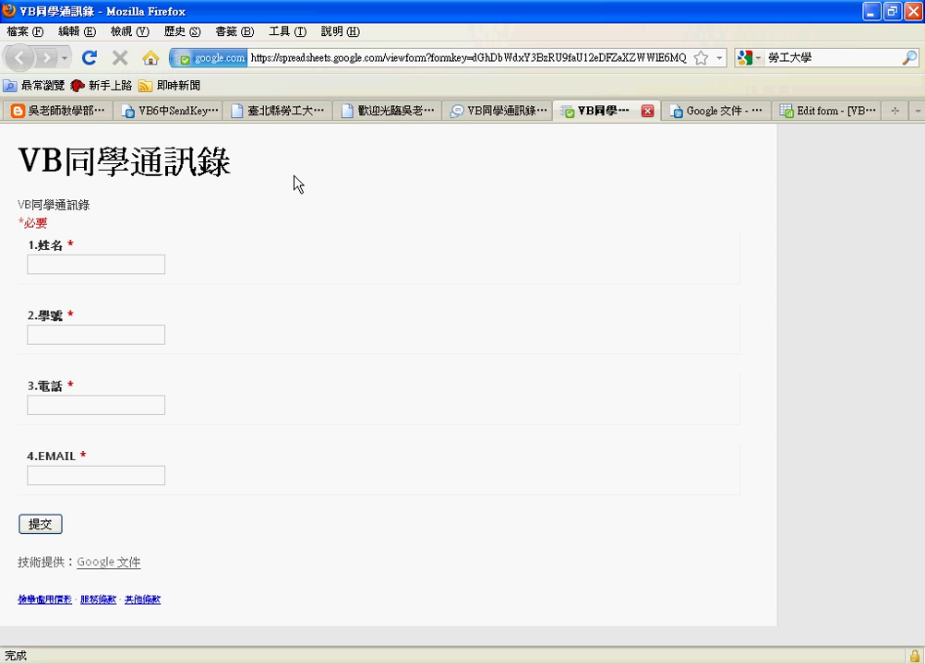
Fill in the name, student number, phone and e-mail fields and submit the form
type("00000000")
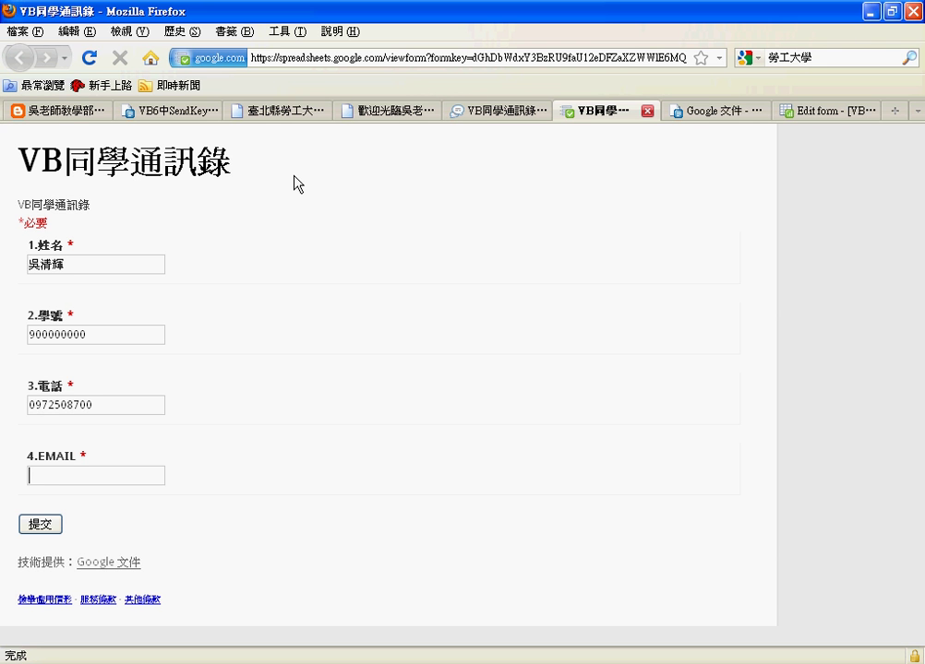
type("ㄊㄧ")
key("shift")
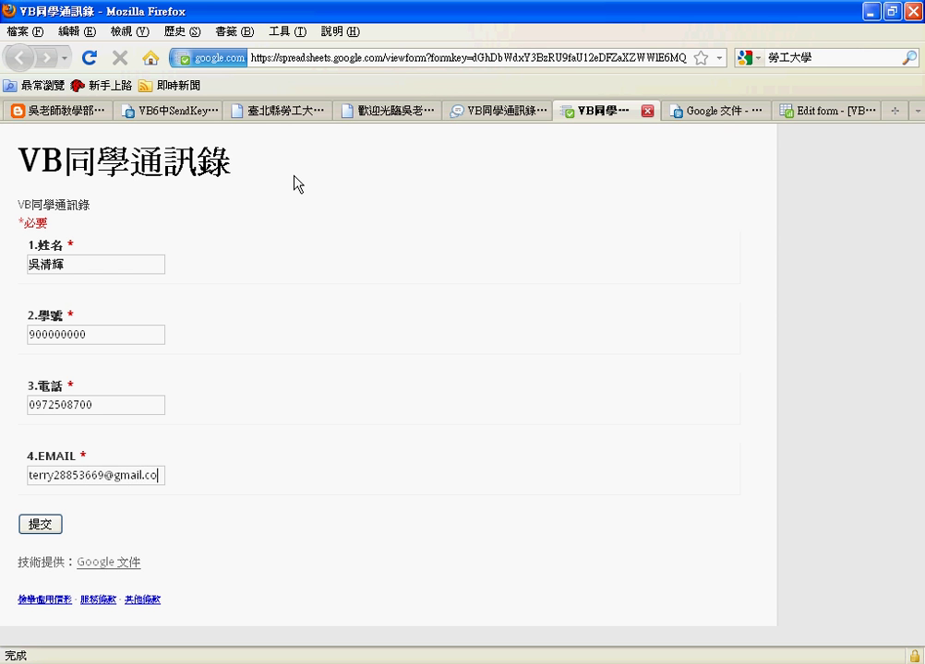
type("m")
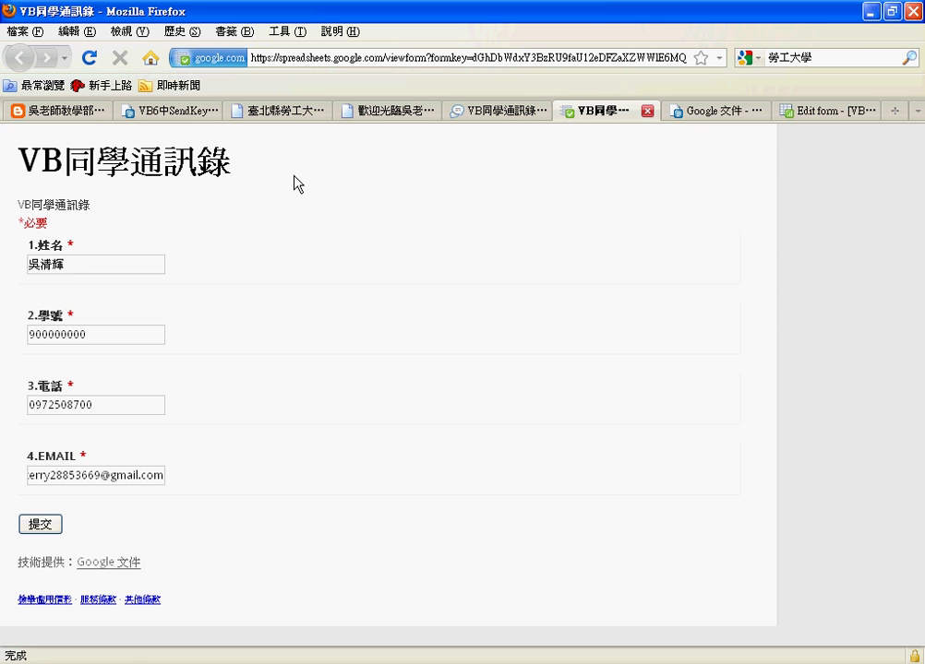
left_click(24, 527)
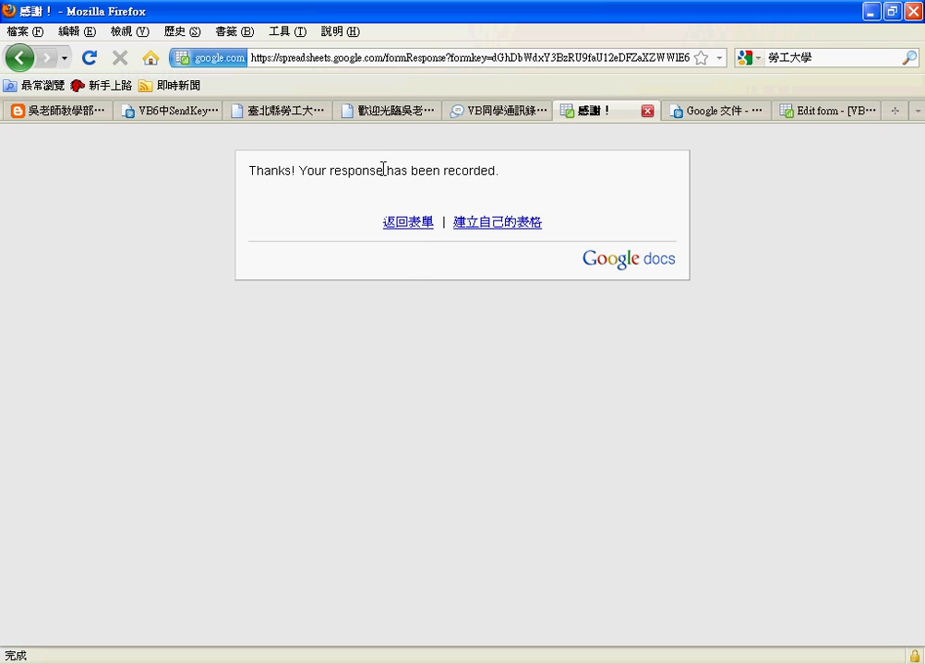
left_click(418, 224)
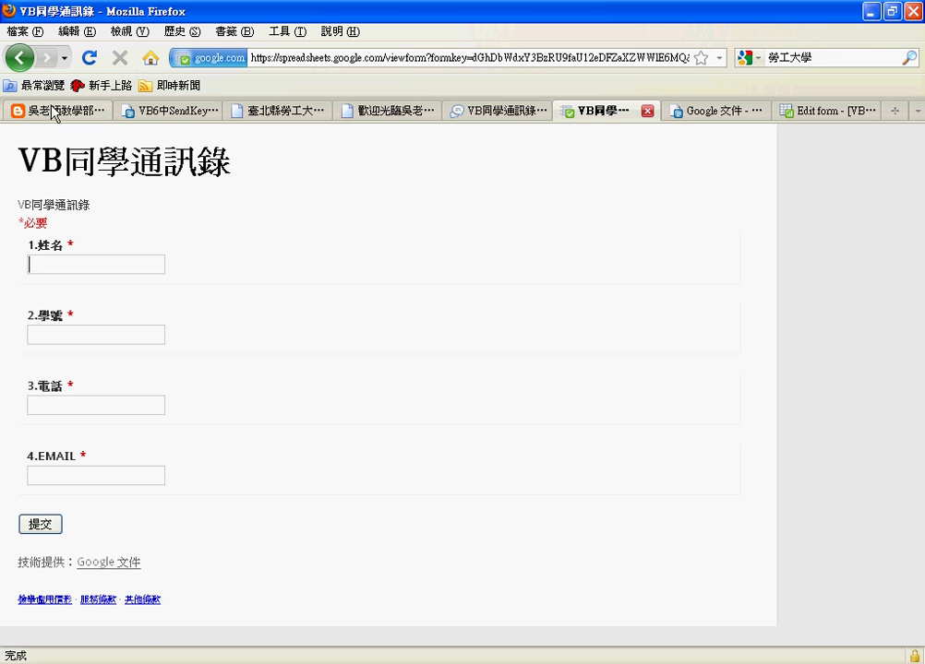
left_click(19, 58)
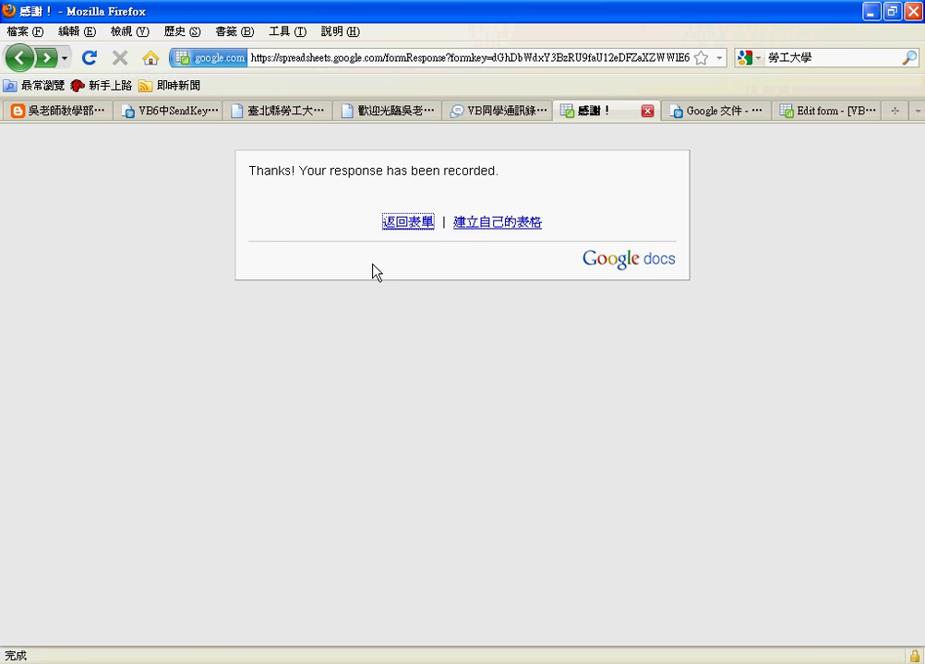
Show 所有項目 in the Google Docs list, briefly trying the 本人擁有 filter
left_click(697, 115)
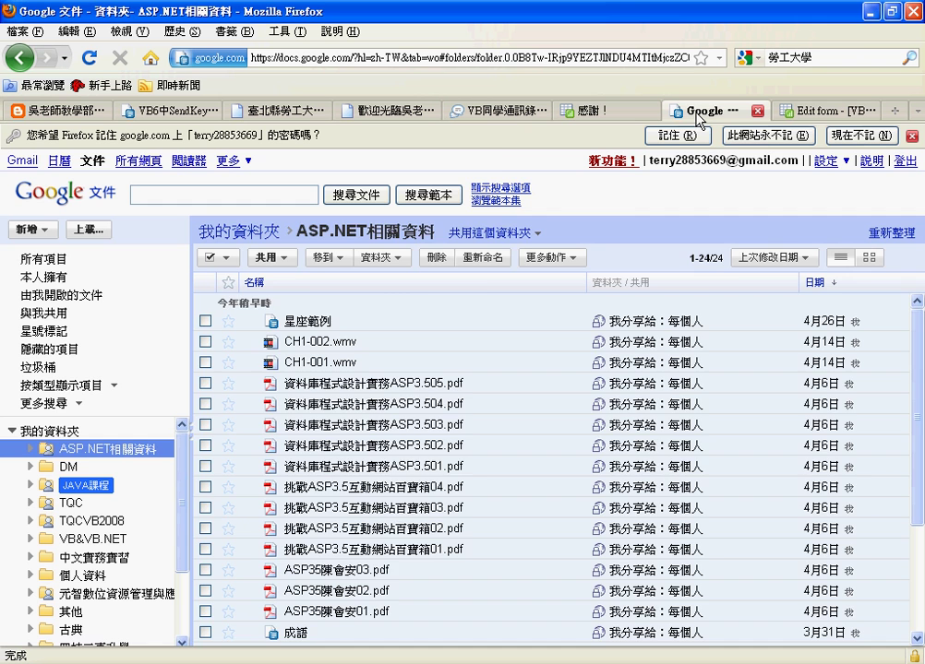
left_click(44, 263)
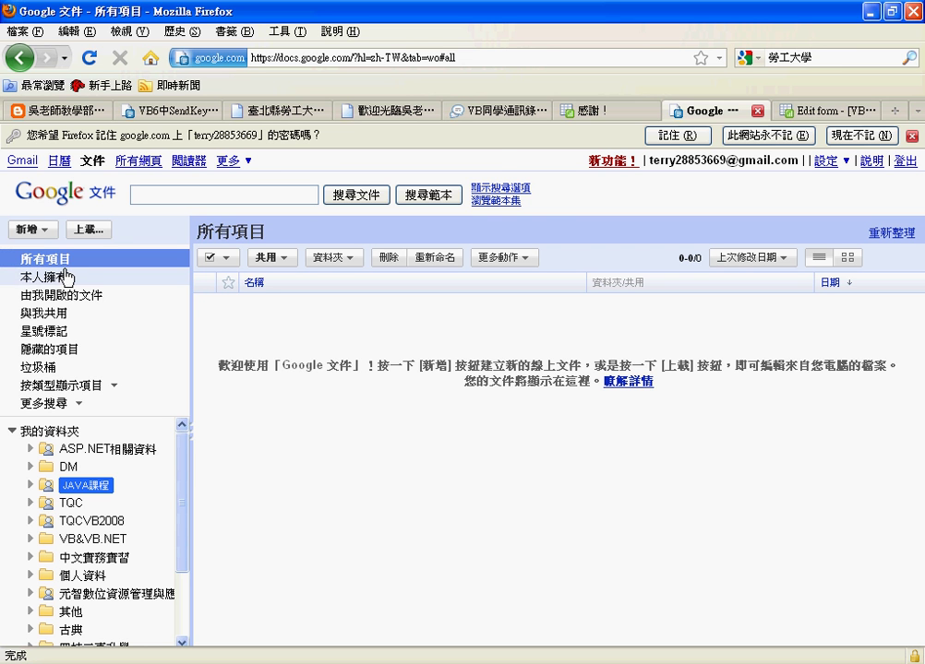
left_click(67, 280)
left_click(81, 267)
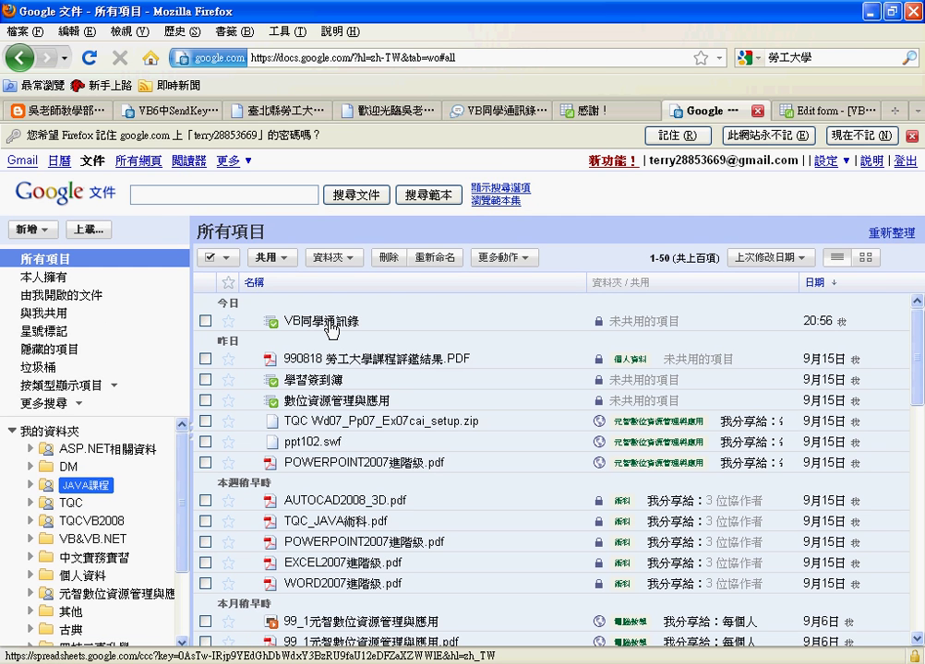
Open the VB同學通訊錄 response spreadsheet, glance at its 檔案 menu, then return to the 感謝！ tab
left_click(330, 323)
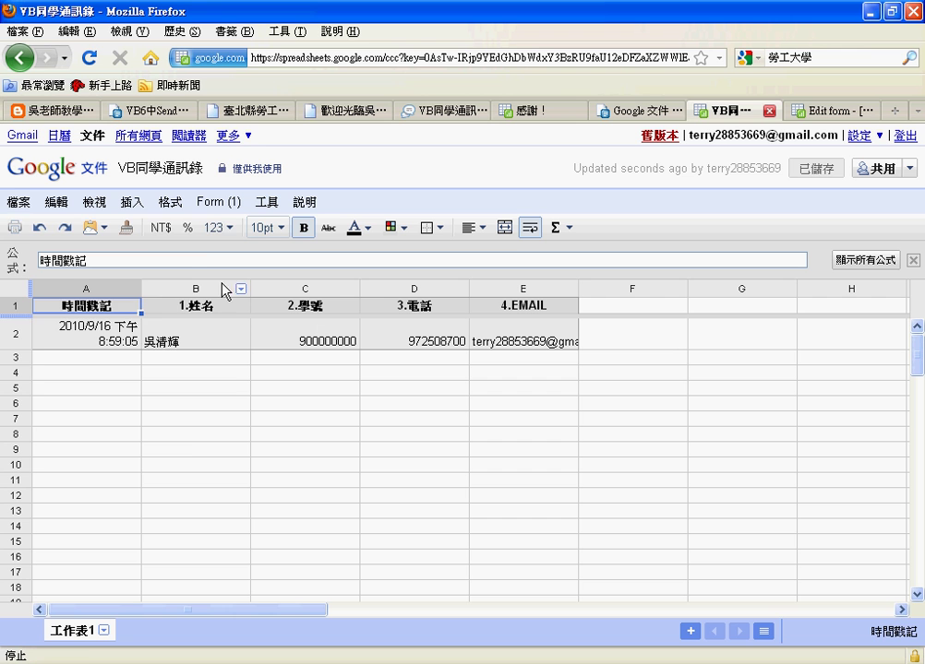
left_click(16, 205)
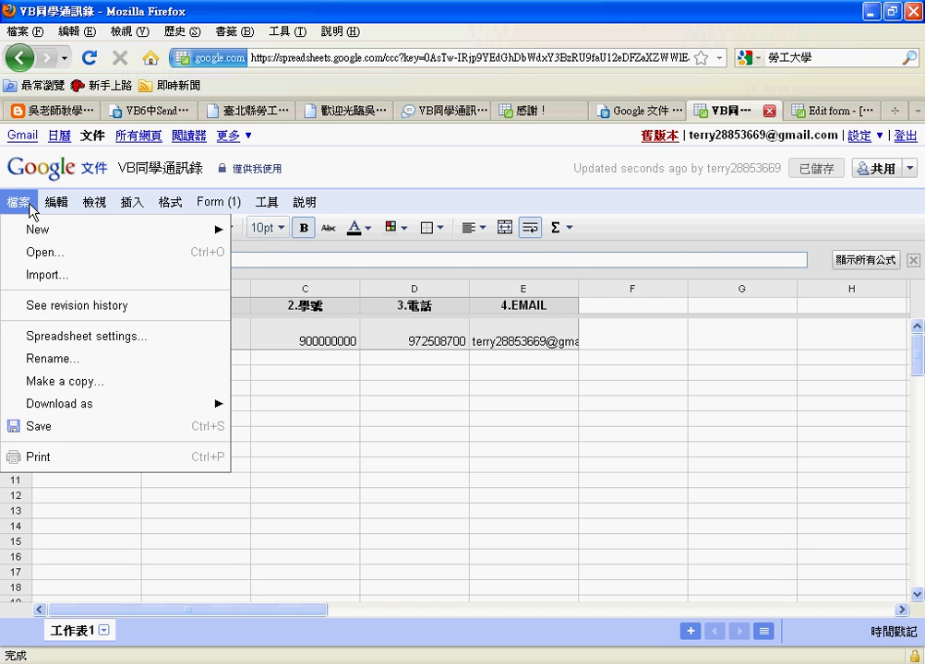
left_click(30, 207)
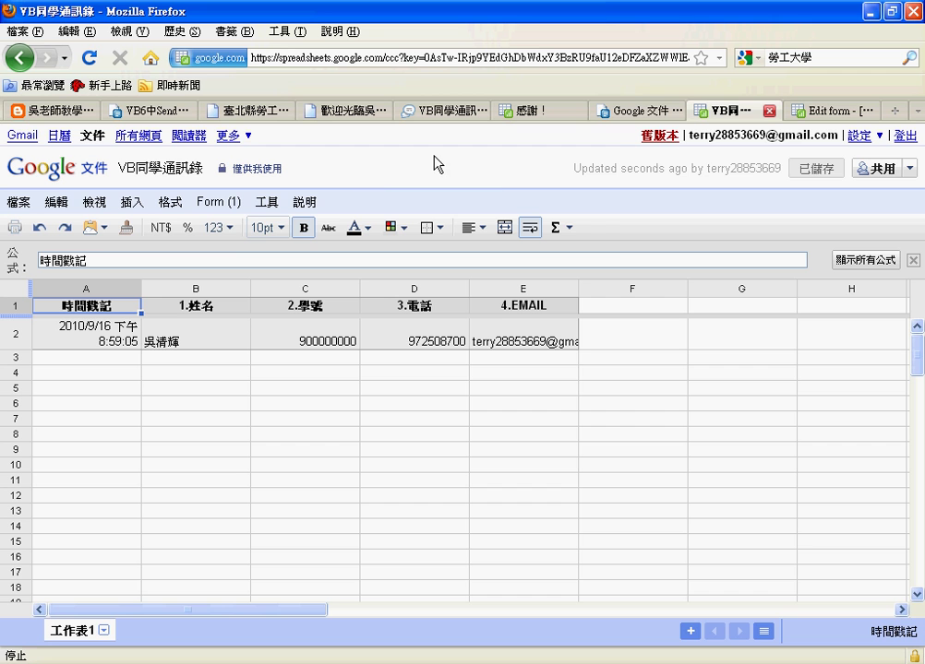
left_click(538, 118)
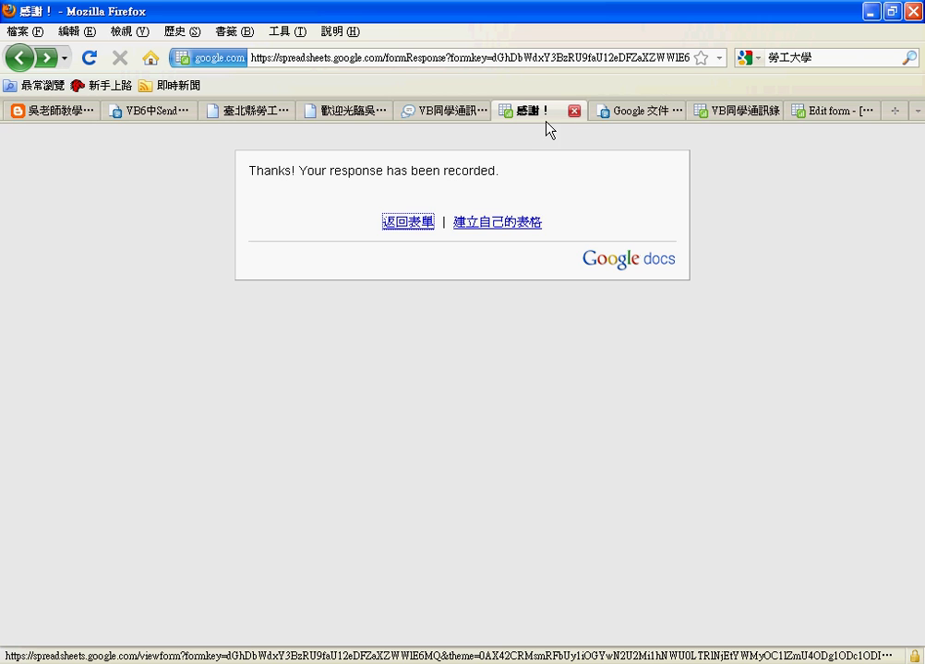
Go back from the confirmation page to the filled-in VB同學通訊錄 form
left_click(431, 115)
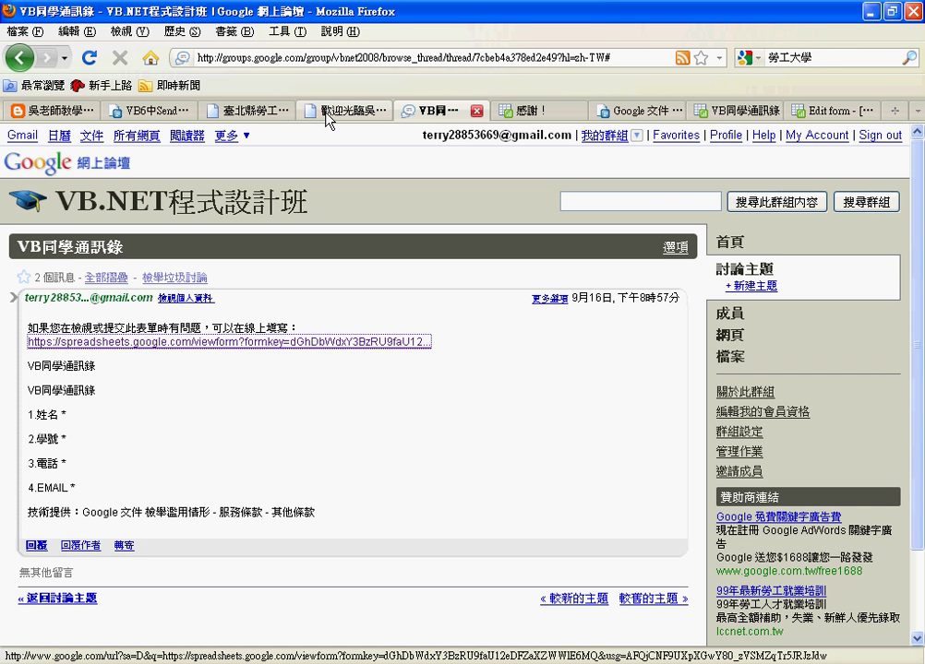
key("ctrl+Tab")
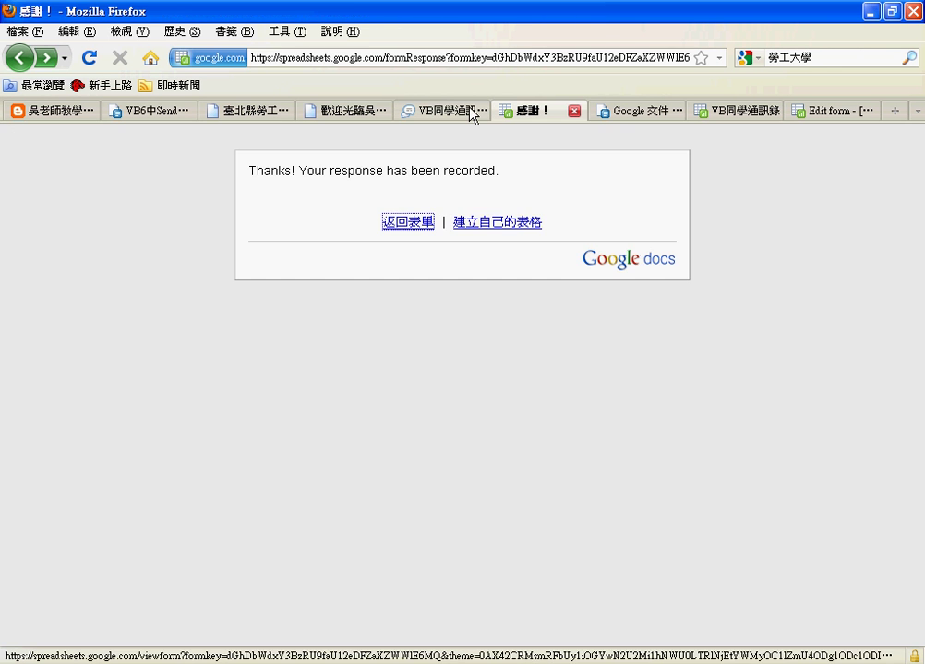
left_click(503, 228)
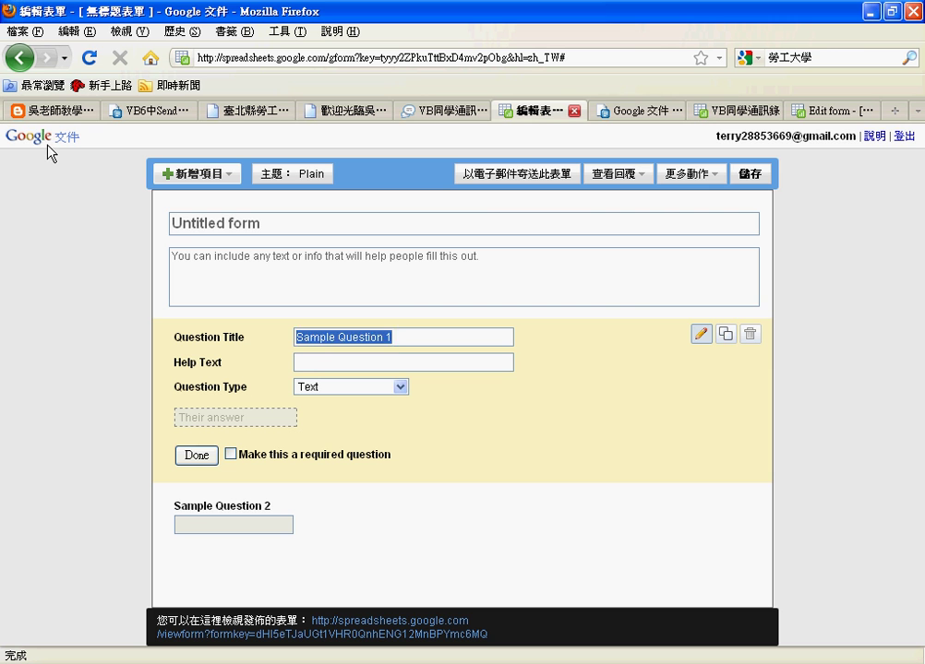
left_click(52, 146)
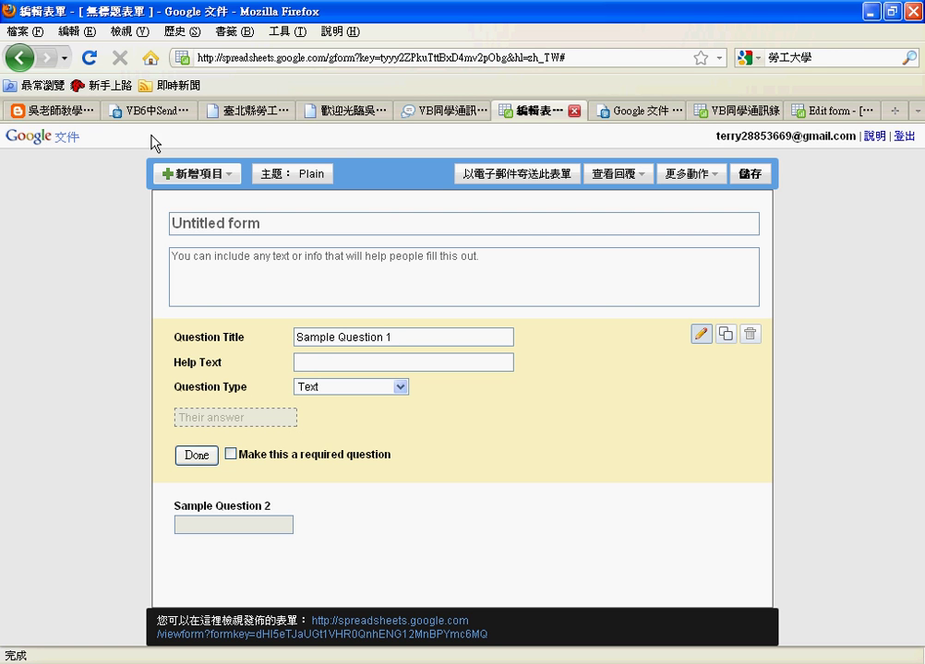
left_click(18, 57)
left_click(19, 57)
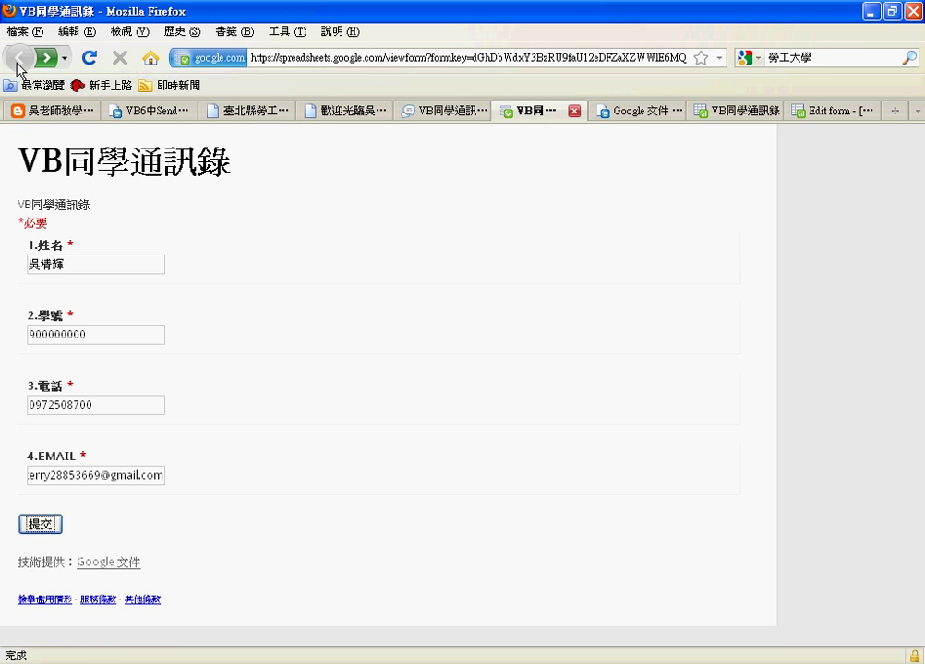
right_click(19, 58)
left_click(20, 44)
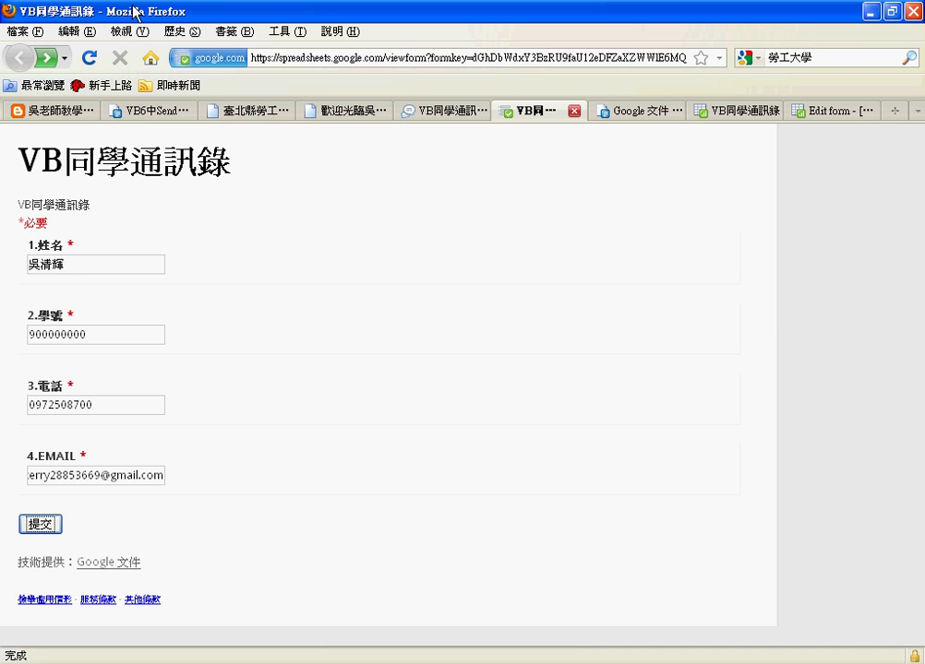
Cycle through the open tabs to the response spreadsheet, then go to the Google Docs list
left_click(263, 112)
left_click(356, 112)
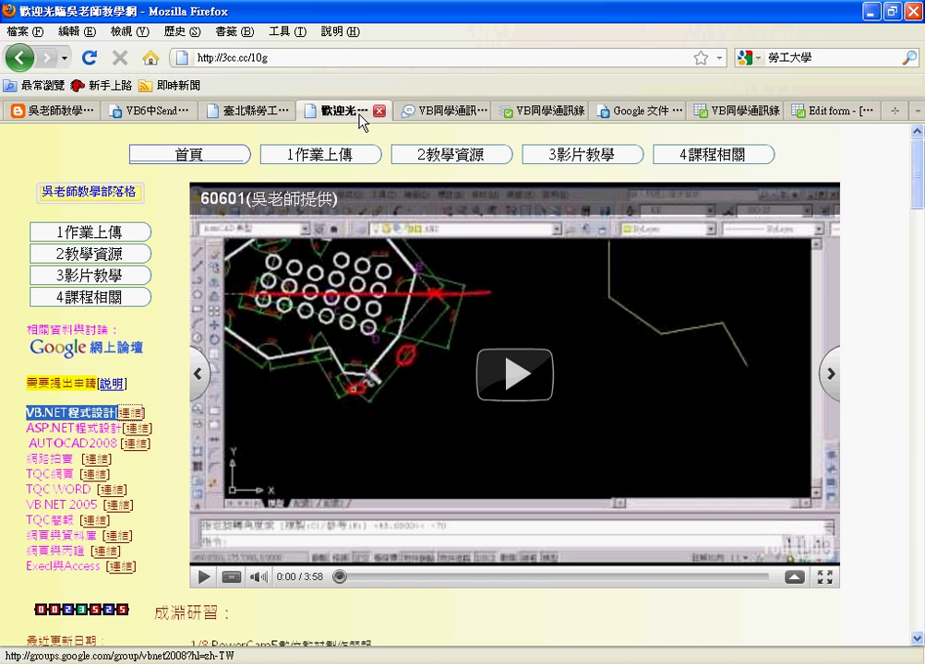
left_click(441, 112)
left_click(725, 112)
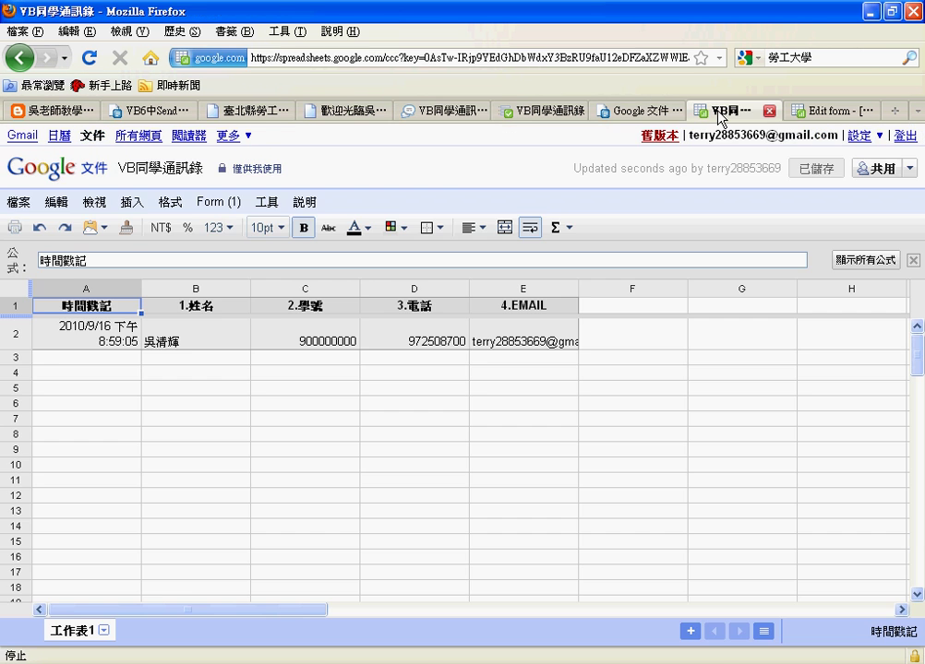
left_click(93, 175)
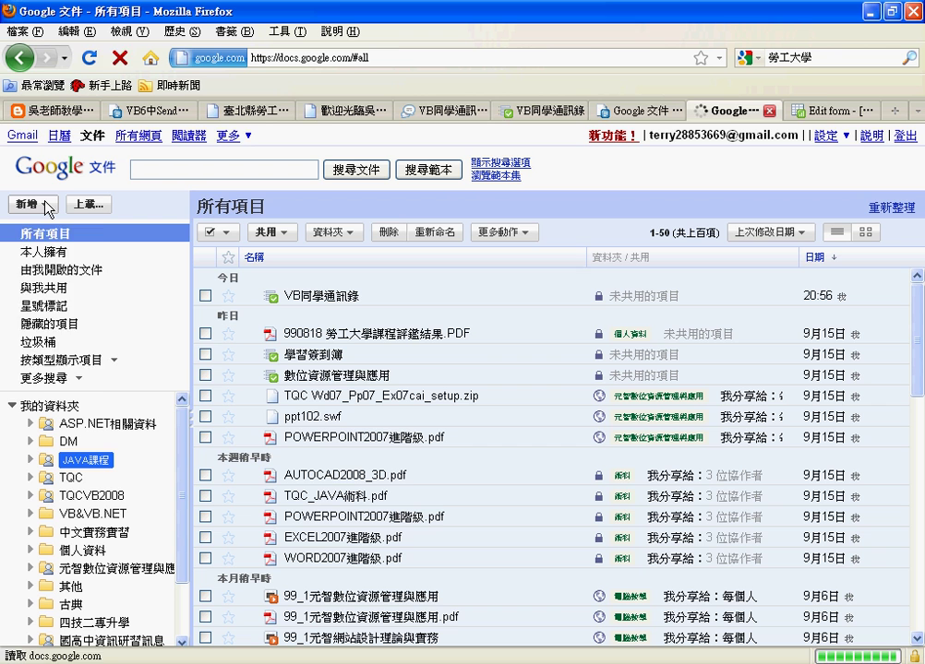
Create a new form via 新增 > 表單 and make Sample Question 1 required
left_click(44, 205)
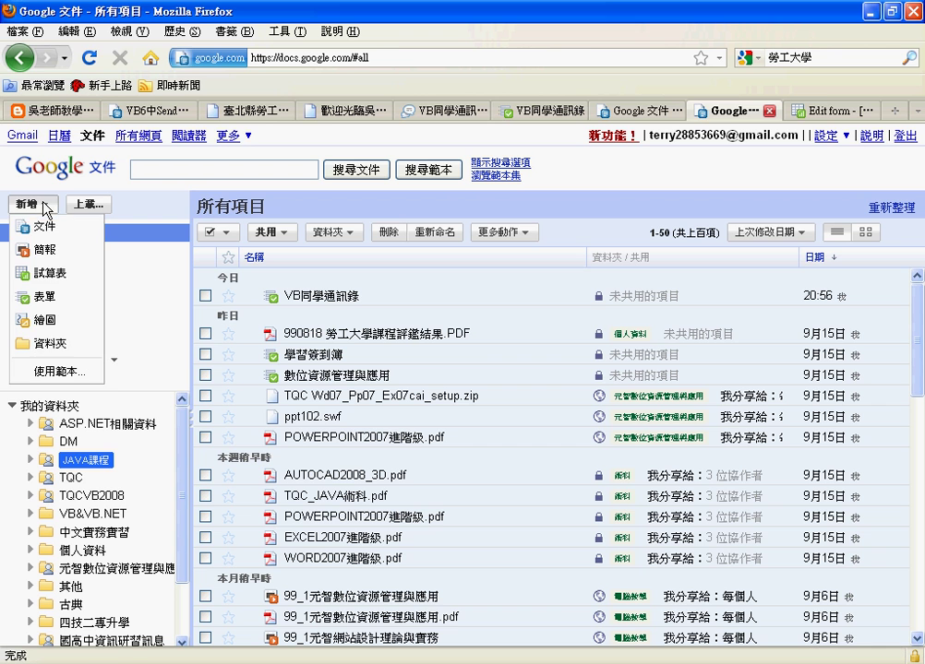
left_click(61, 299)
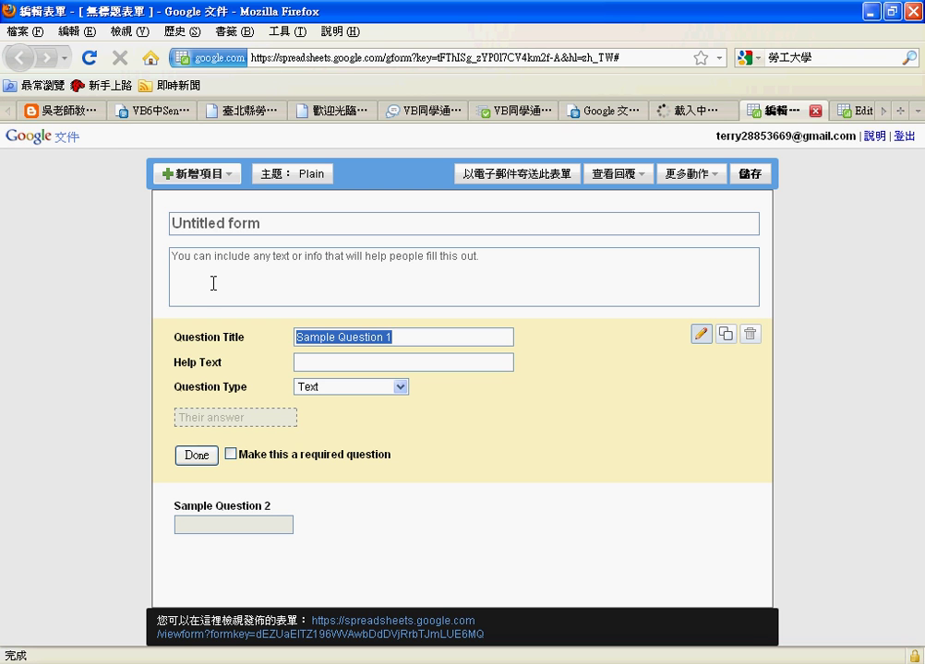
left_click(322, 338)
left_click_drag(400, 337, 286, 337)
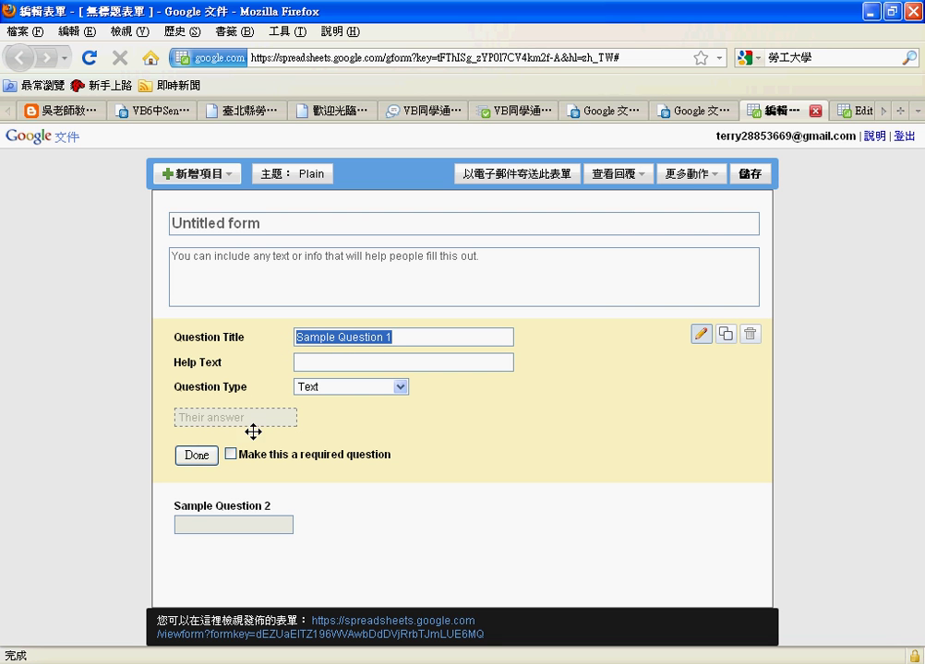
left_click(230, 454)
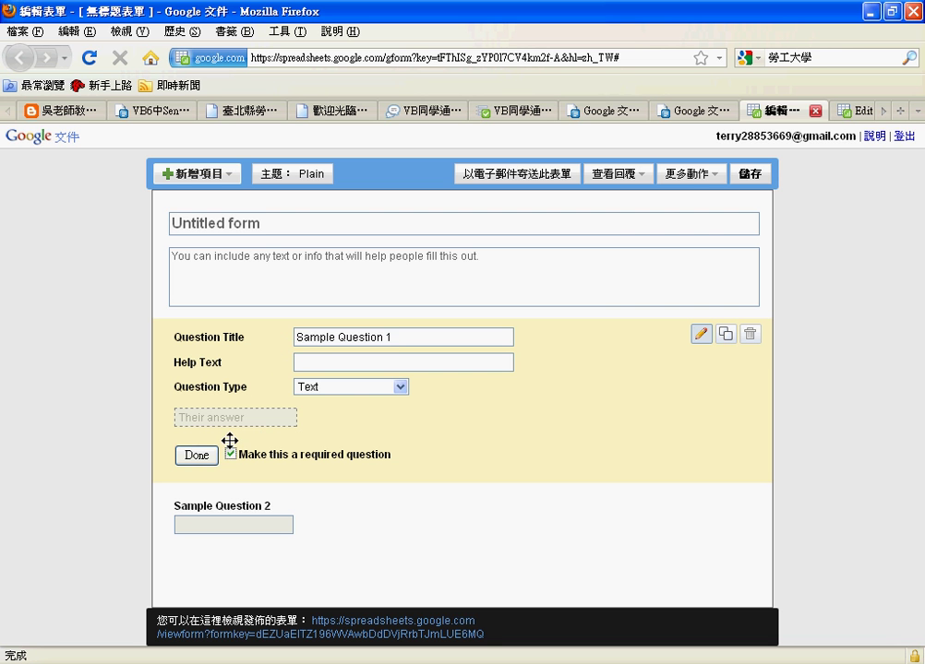
Select the new form's title and description boxes, then return to the blog's SendKeys post
left_click(270, 225)
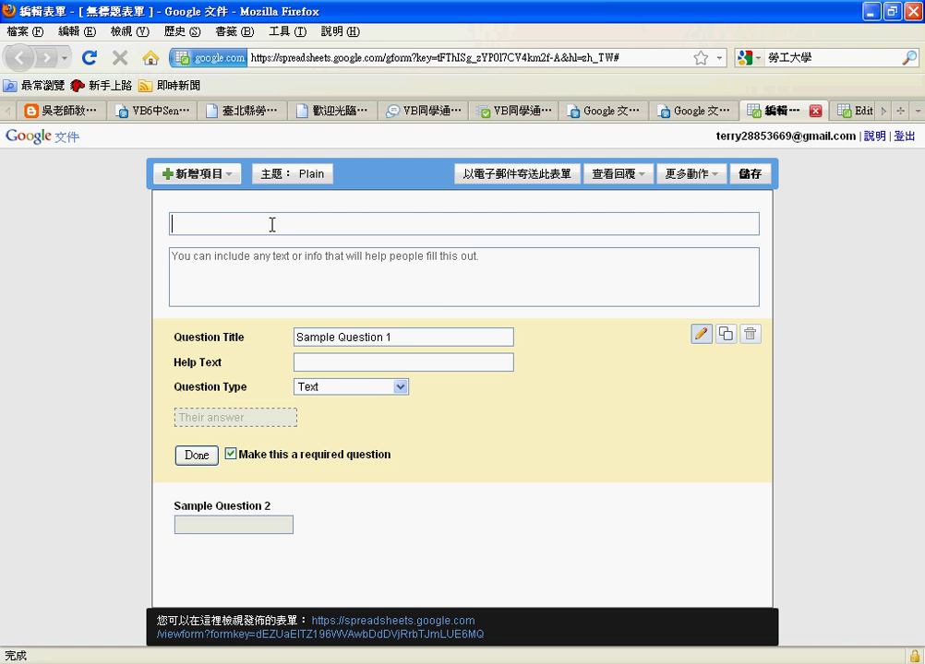
left_click(266, 260)
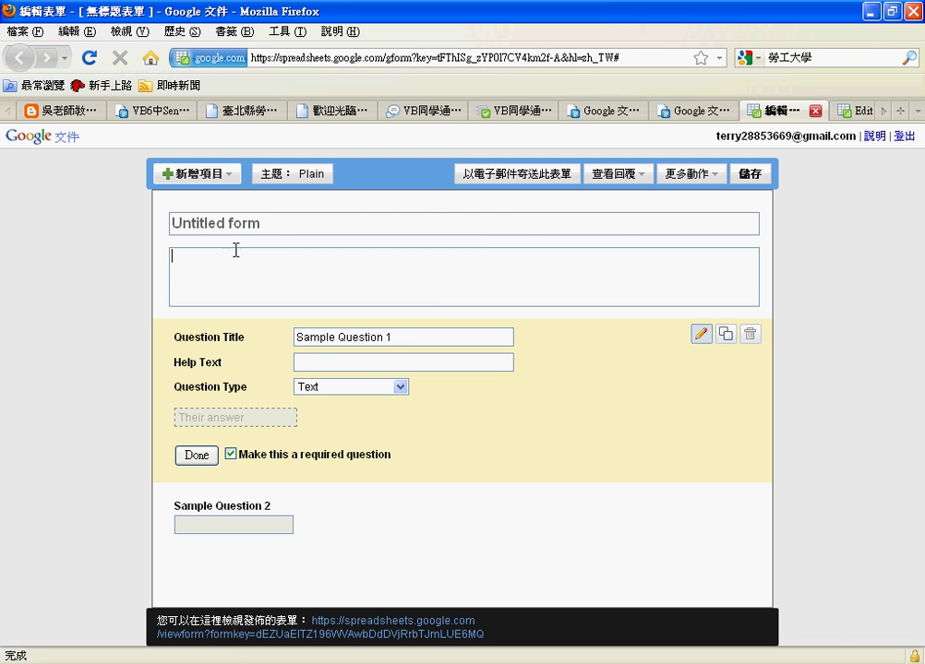
left_click(74, 112)
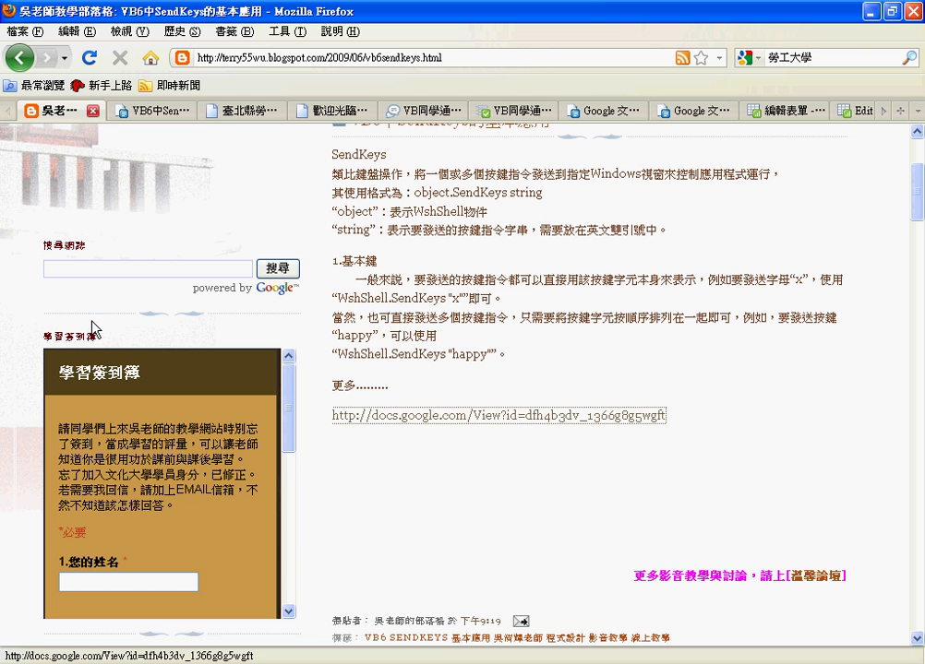
Search the blog for 學習簽到簿 by dragging the widget title into the search box
left_click_drag(142, 372, 58, 373)
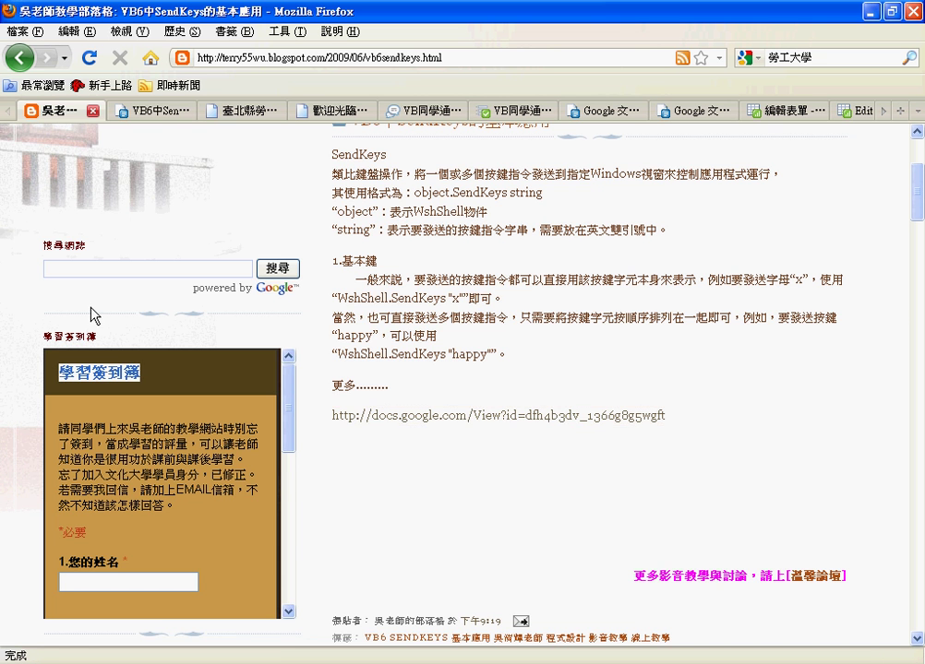
scroll(136, 224, "up", 3)
scroll(136, 224, "down", 3)
left_click_drag(99, 373, 62, 267)
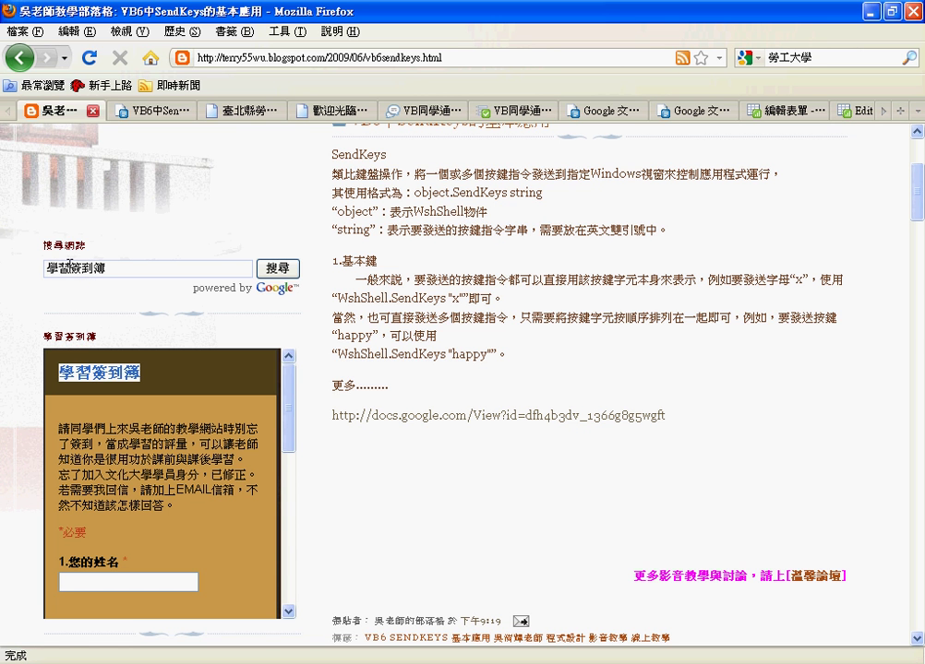
left_click(283, 269)
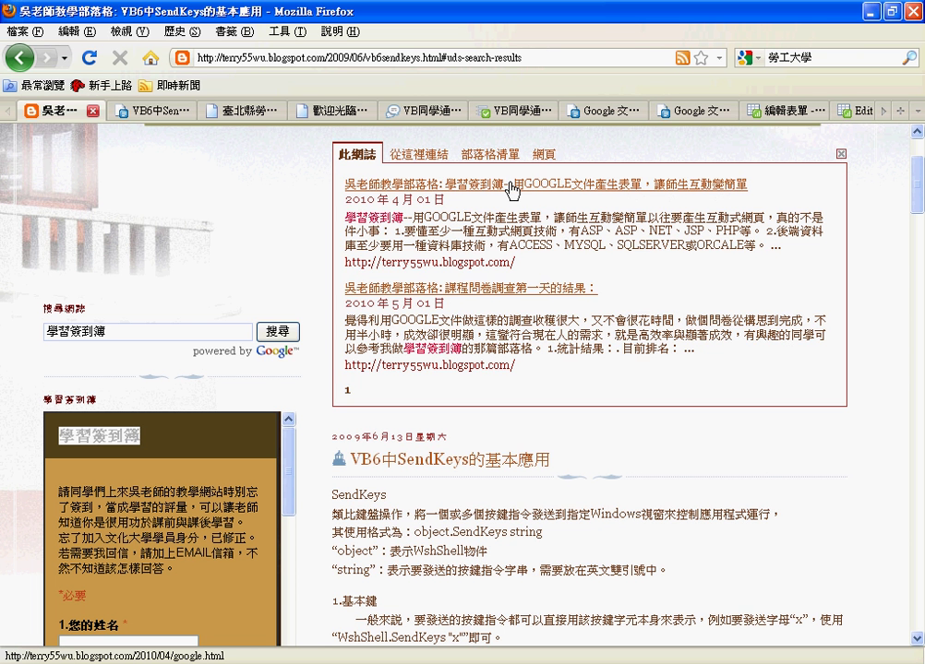
Open the first result, the post 學習簽到簿--用GOOGLE文件產生表單，讓師生互動變簡單
left_click(512, 190)
mouse_move(513, 186)
left_mouse_down()
mouse_move(692, 185)
mouse_move(510, 191)
left_mouse_up()
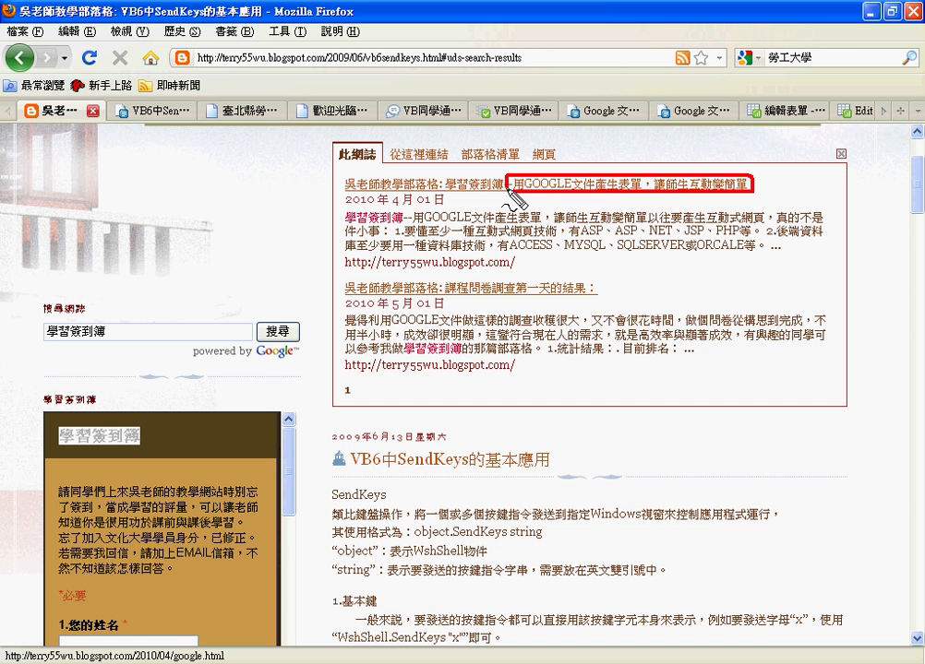
key("Escape")
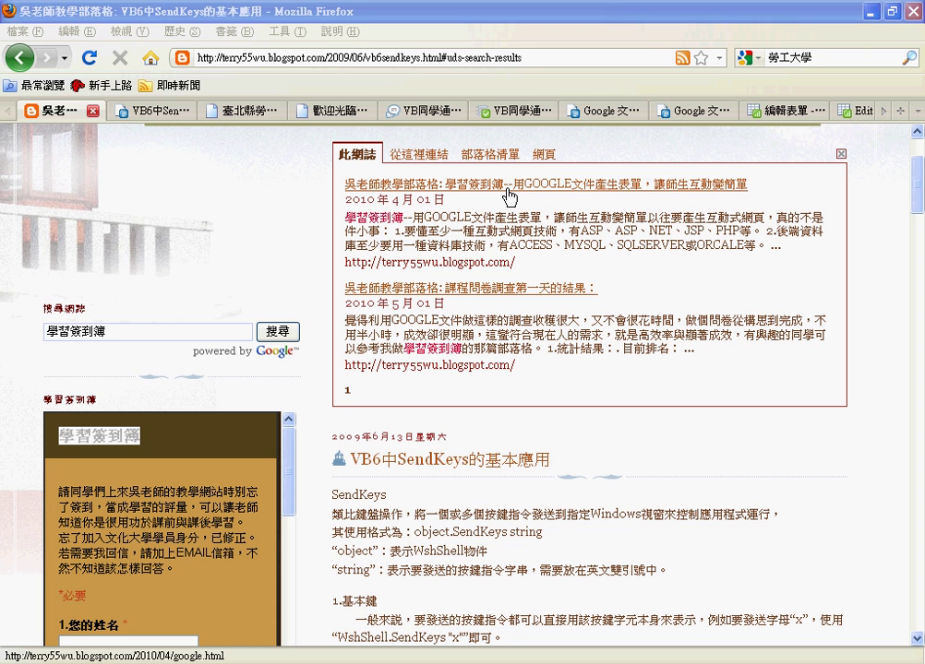
left_click(510, 195)
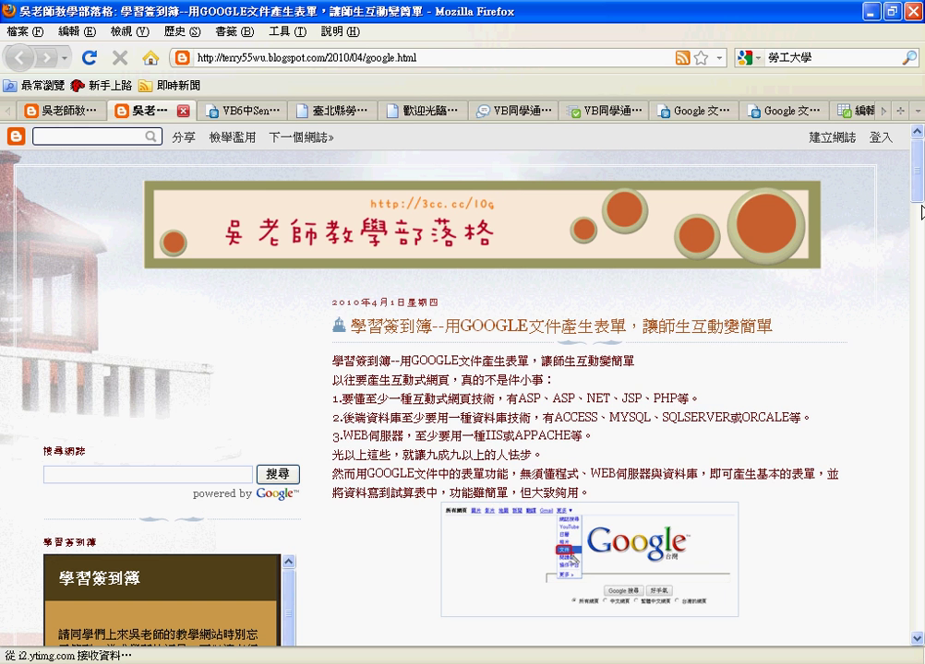
Scroll down to the post's 線上教學 section and play the embedded 學習簽到簿 tutorial video
left_click_drag(920, 156, 919, 389)
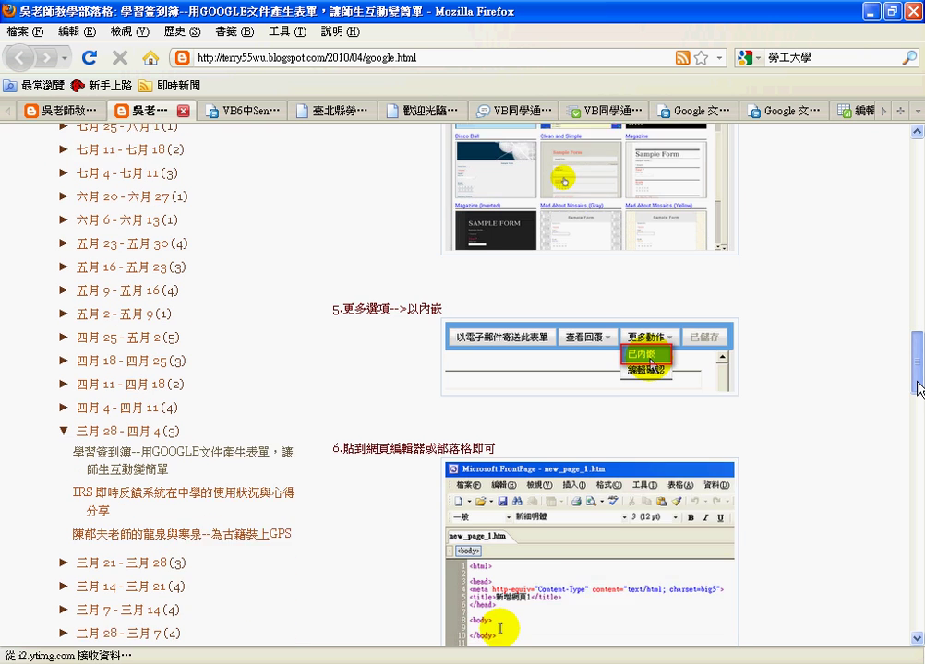
scroll(920, 388, "down", 1)
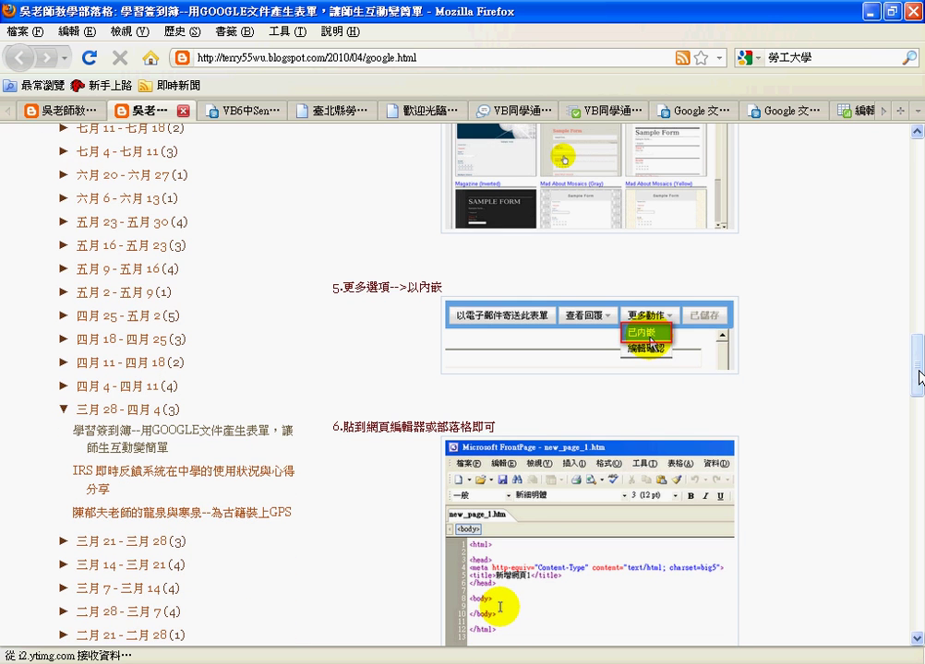
scroll(919, 378, "down", 2)
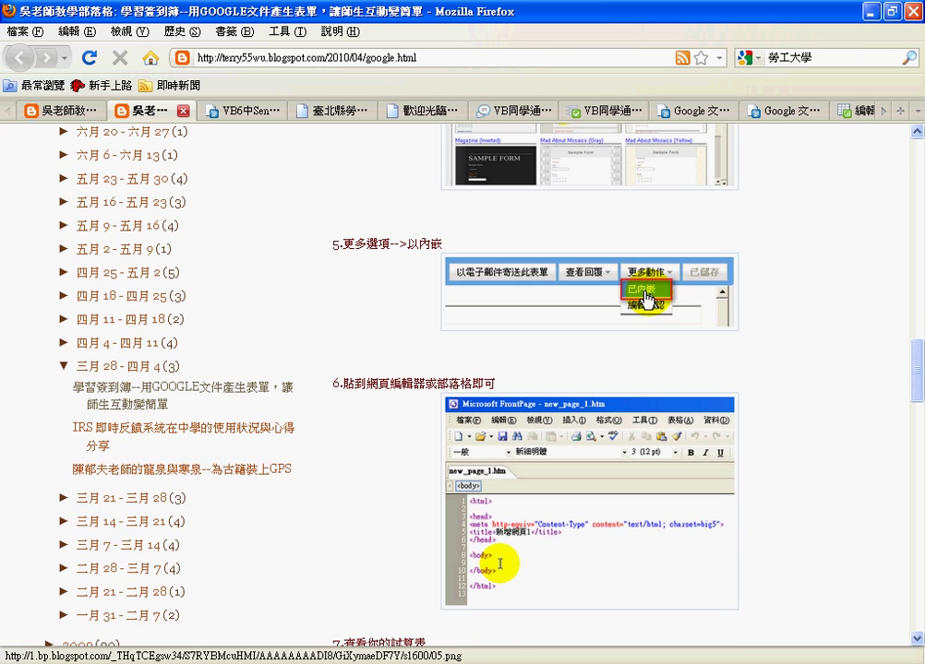
left_click_drag(919, 373, 919, 423)
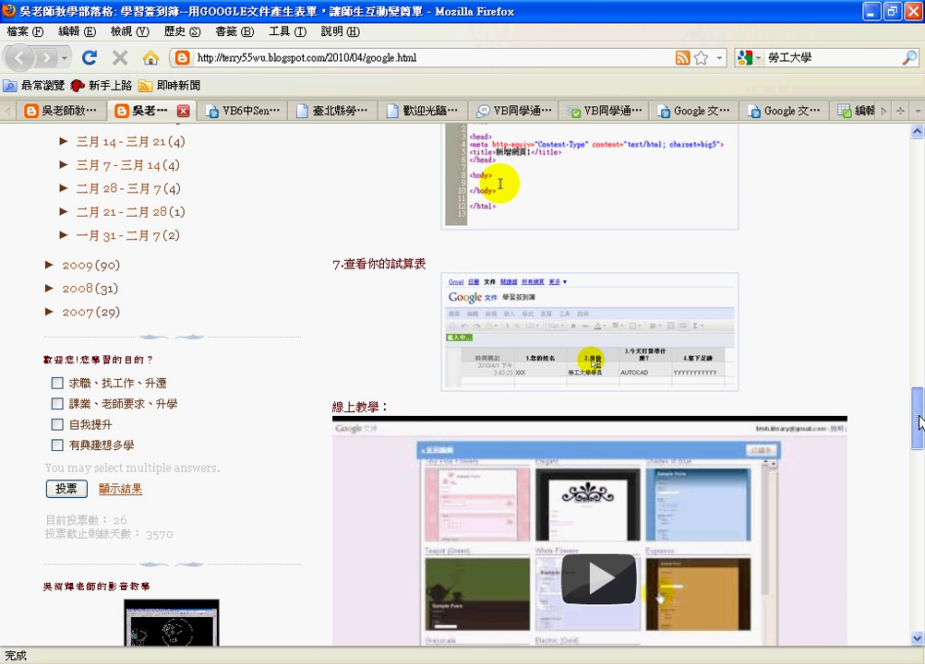
scroll(920, 422, "down", 3)
scroll(919, 425, "down", 2)
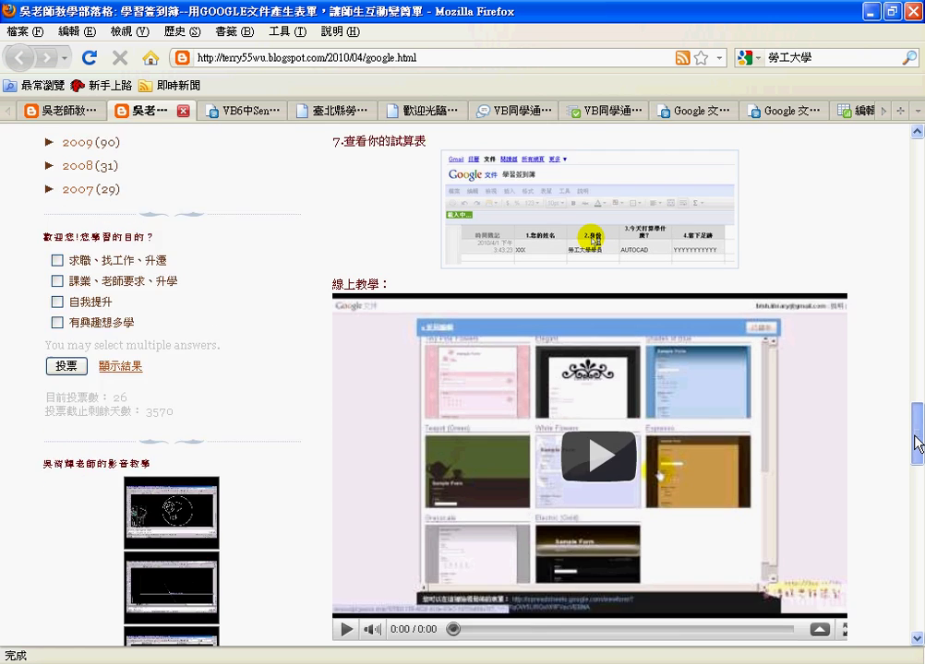
left_click_drag(920, 459, 917, 456)
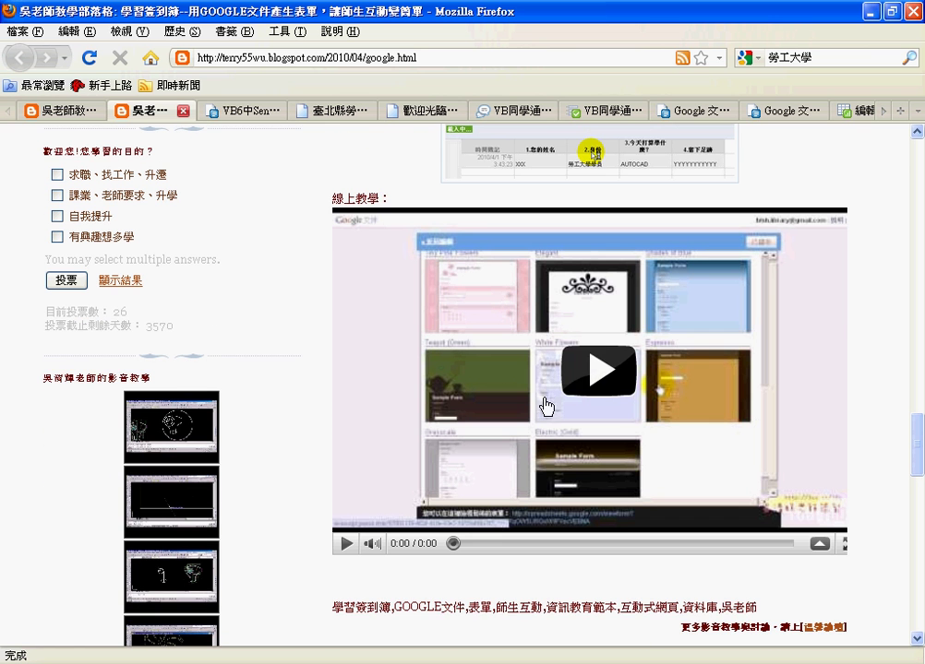
key("ctrl+a")
left_click(373, 199)
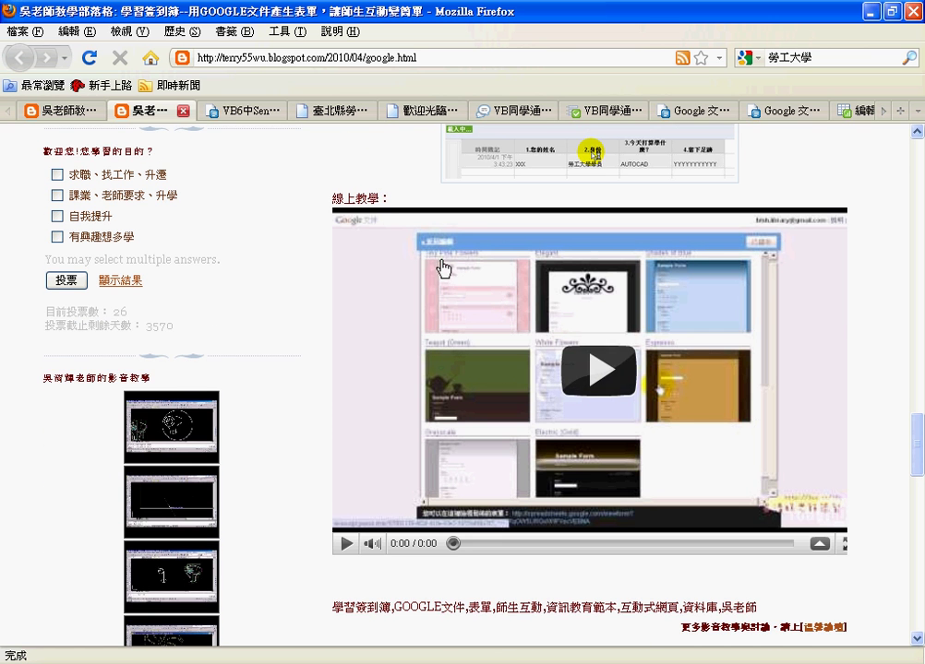
left_click(605, 371)
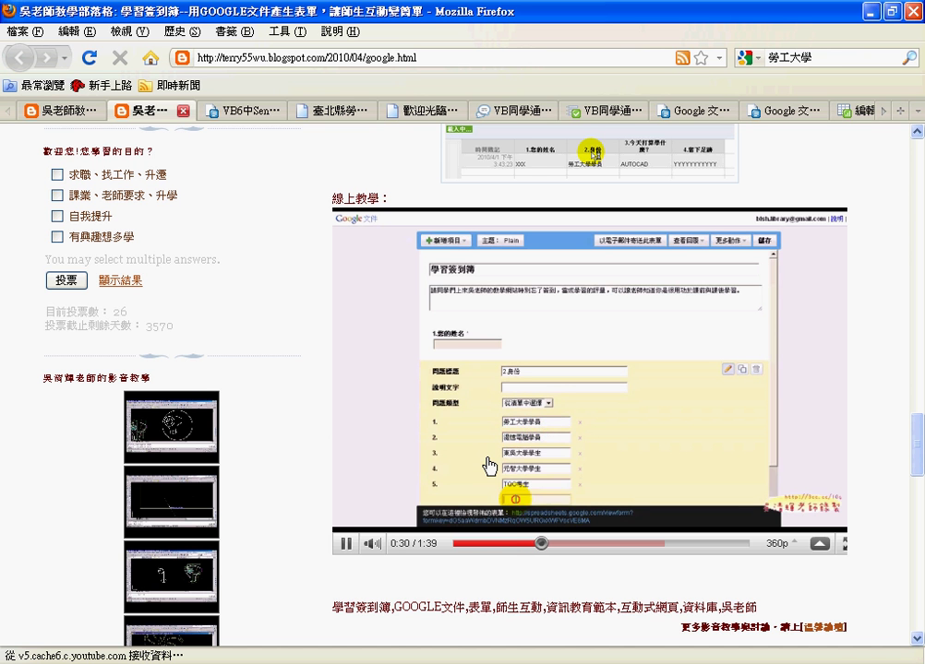
Go to the VB同學通訊錄 group thread and follow the post's spreadsheet form link
left_click(511, 110)
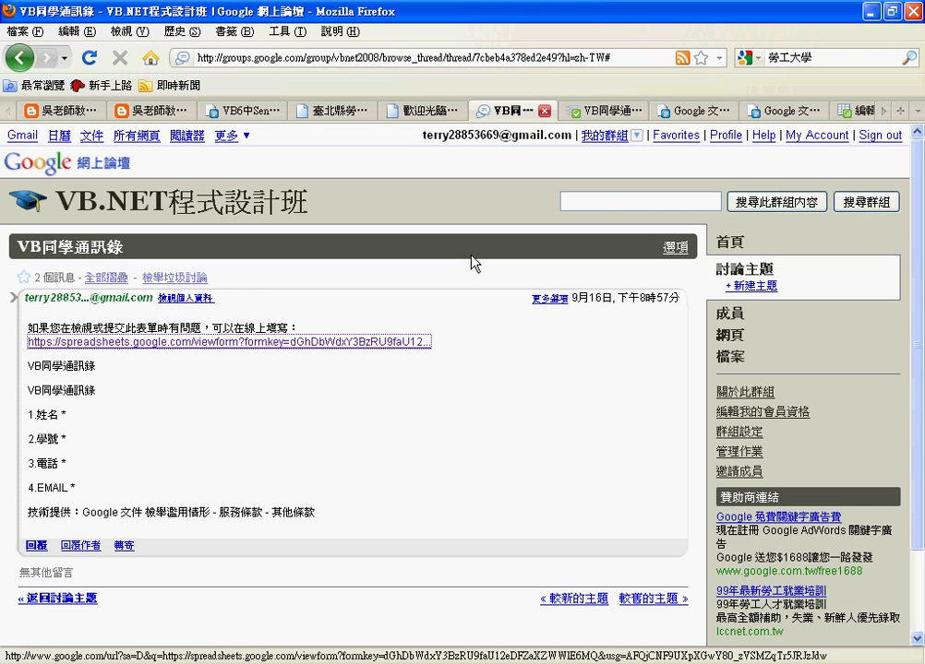
left_click(365, 343)
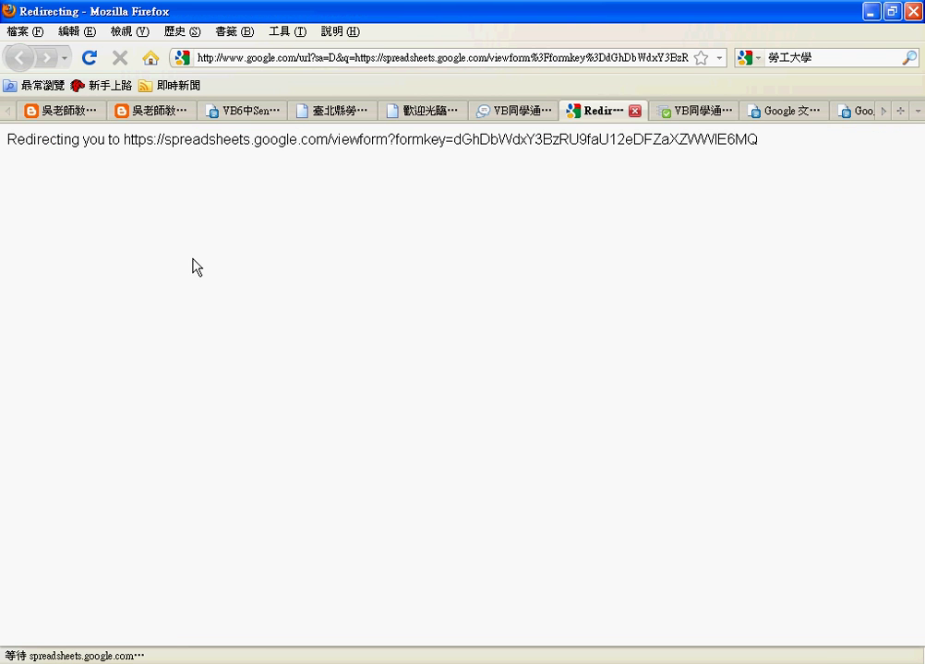